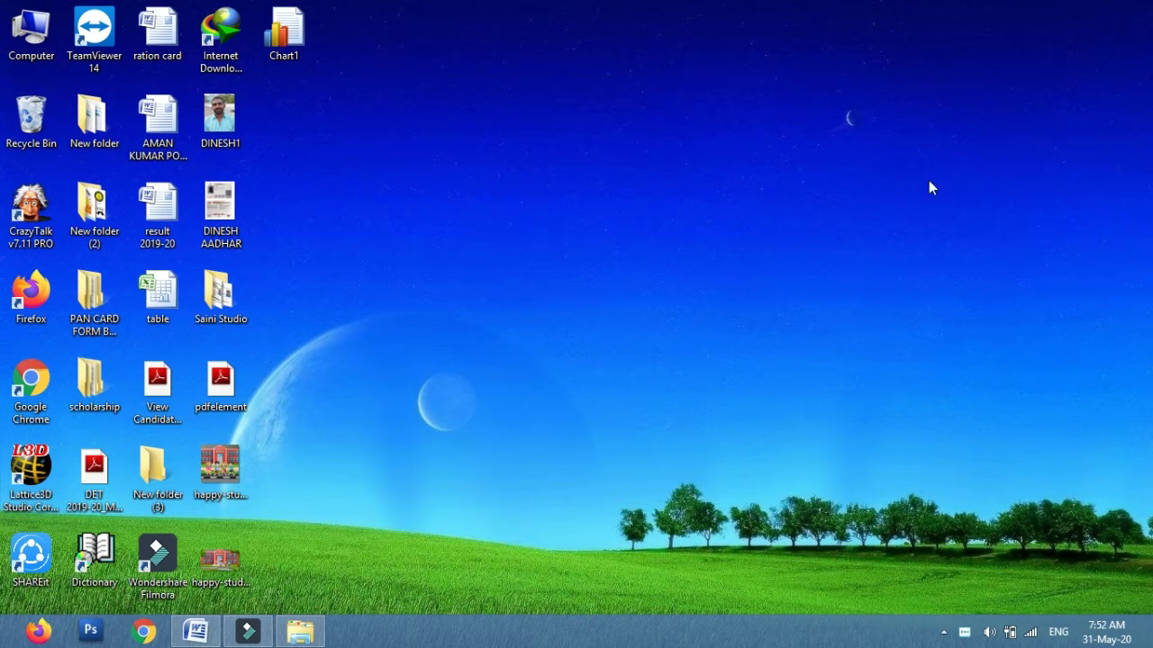
# Restore the minimized Word document that holds the 'Click Here' lines.
pyautogui.click(195, 631)
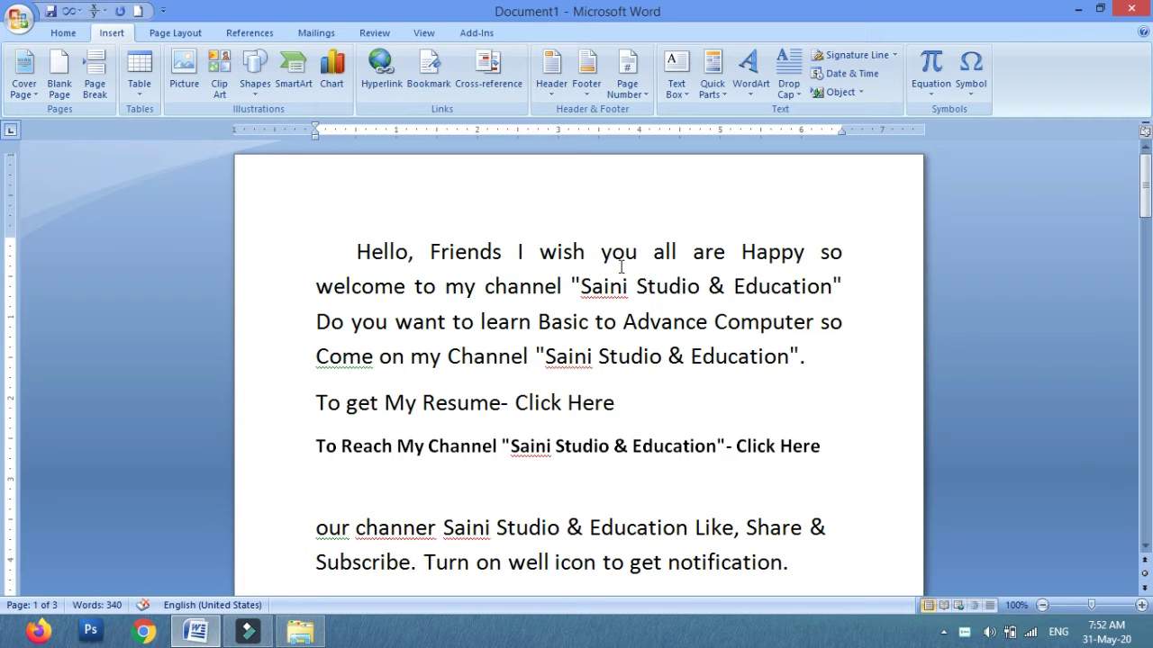
# Select only 'Click Here' at the end of the 'To get My Resume' line.
pyautogui.moveTo(356, 42); pyautogui.dragTo(533, 118)
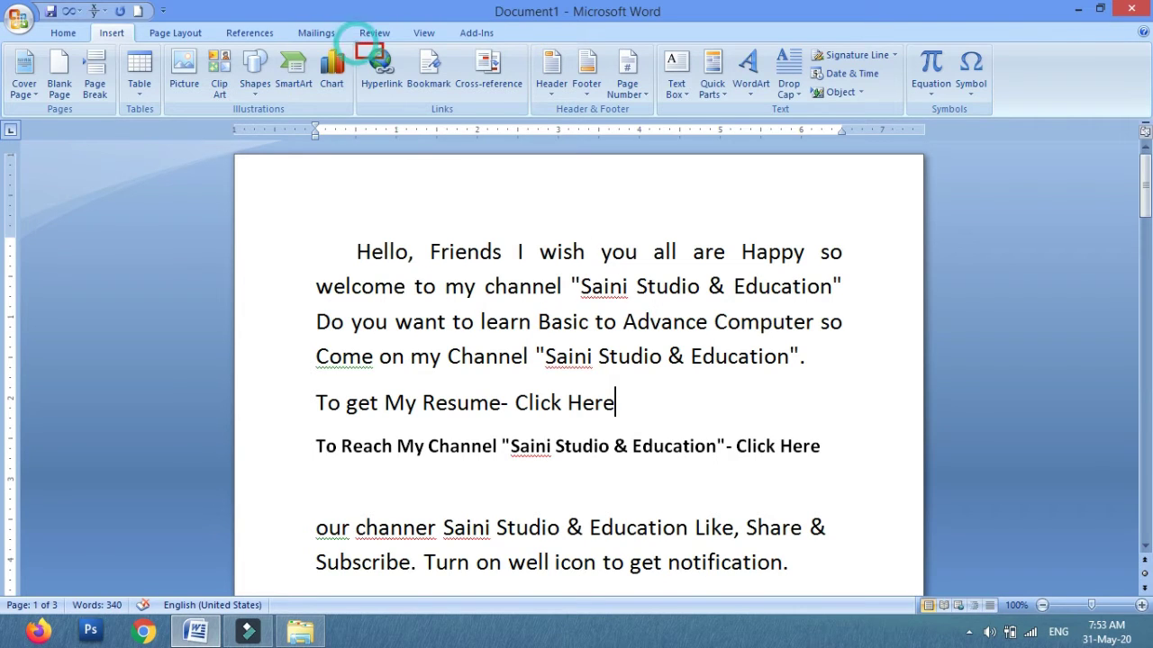
pyautogui.click(467, 251)
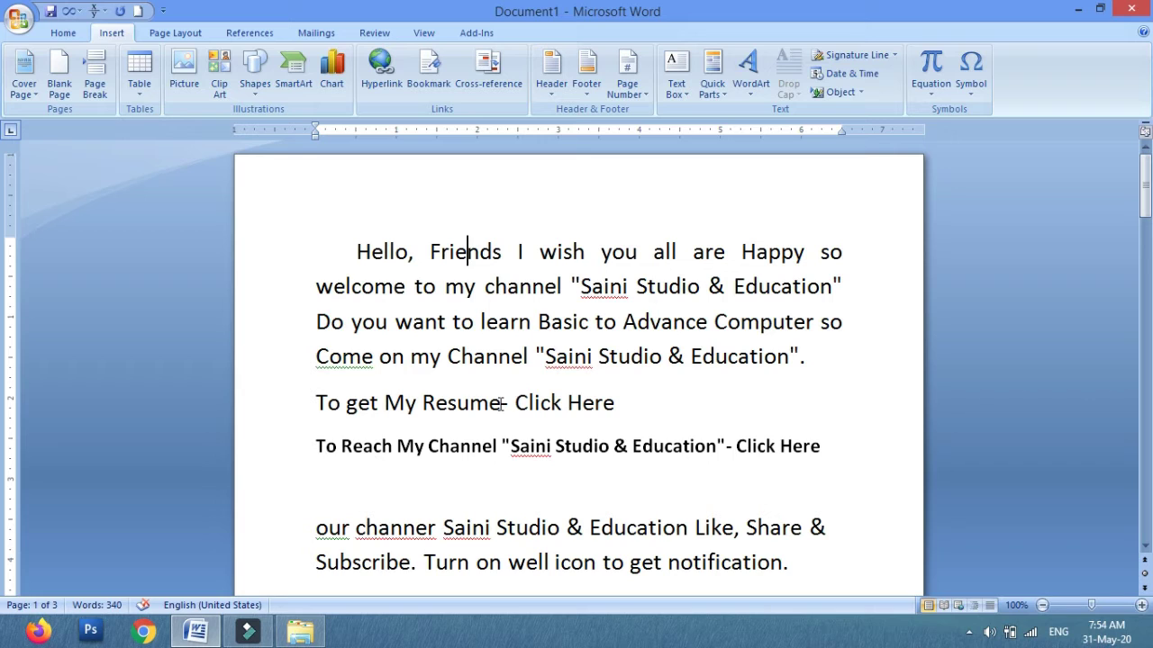
pyautogui.click(616, 403)
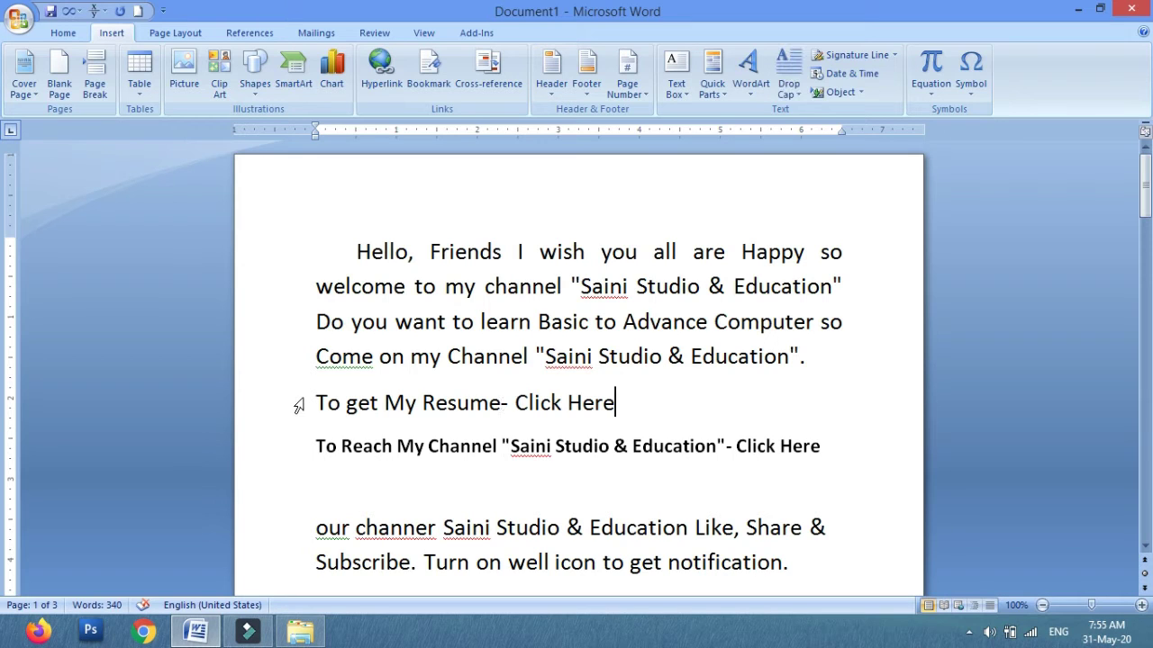
pyautogui.moveTo(315, 402); pyautogui.dragTo(620, 405)
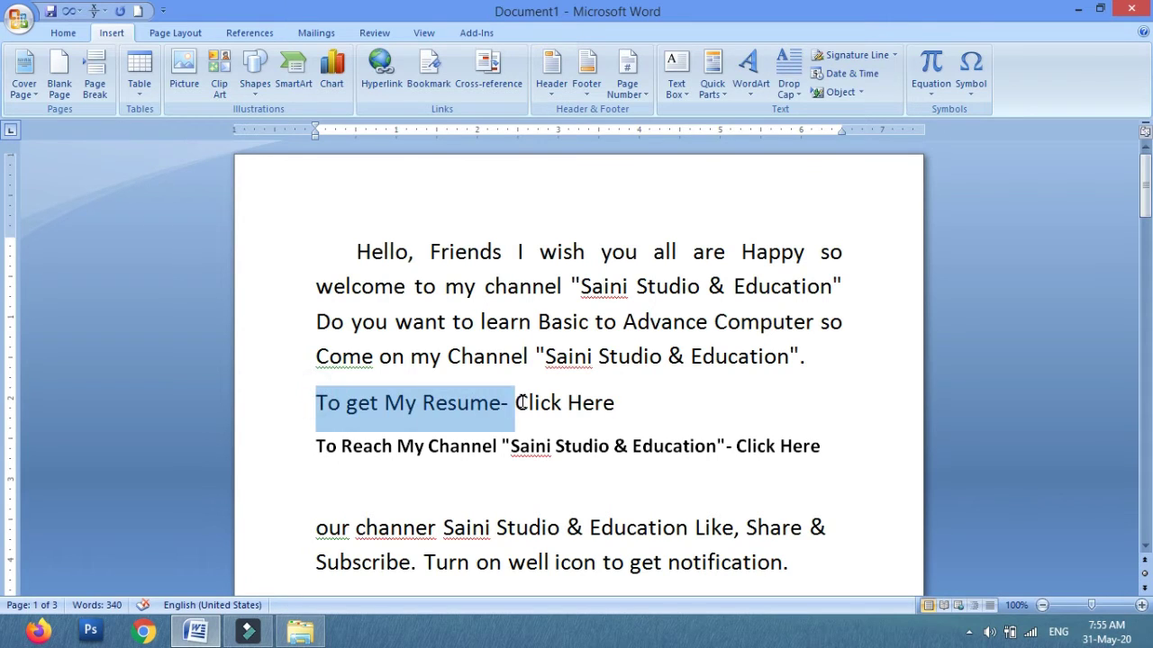
pyautogui.click(674, 418)
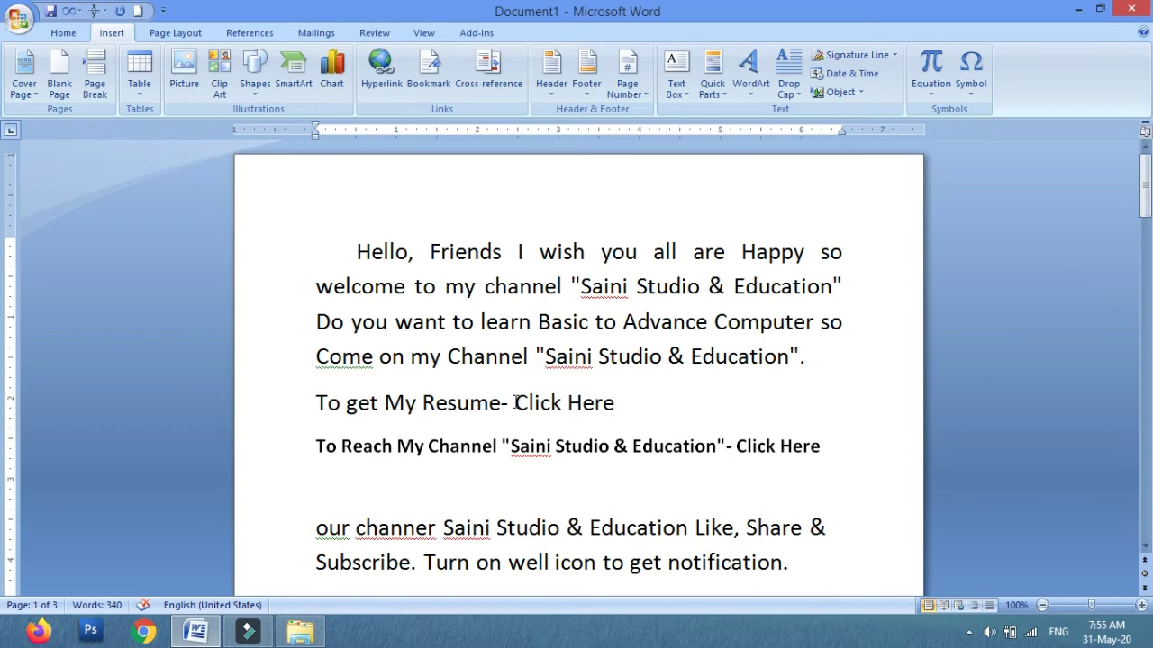
pyautogui.moveTo(515, 403); pyautogui.dragTo(614, 405)
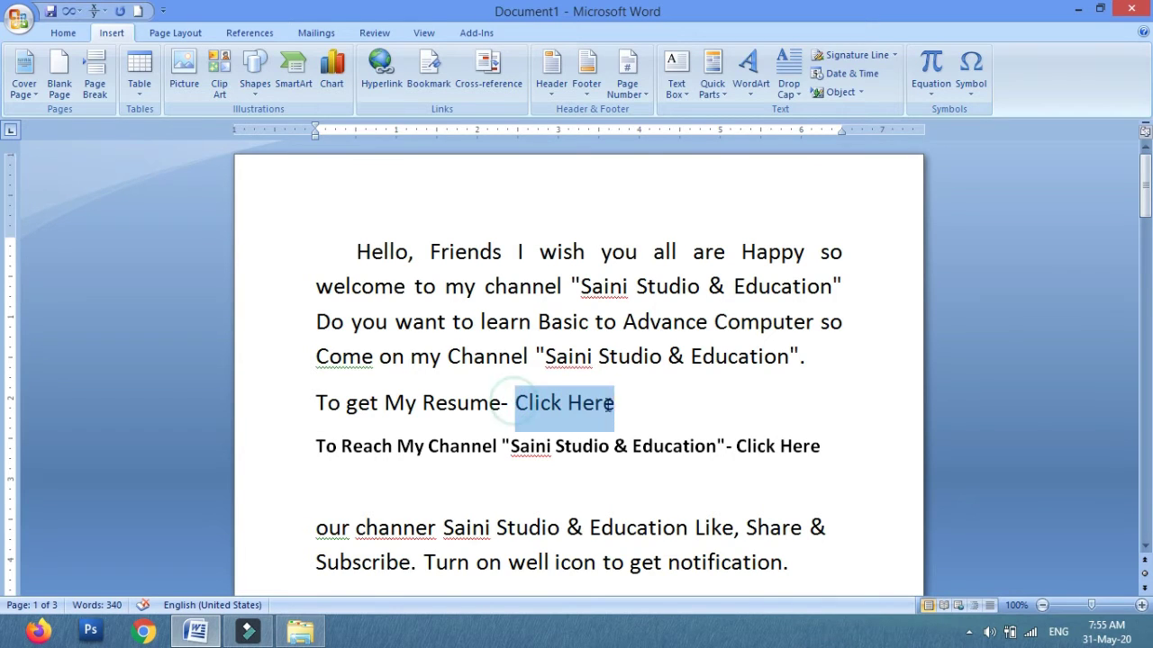
# Hyperlink the resume line's 'Click Here' to the resume .doc in D:\Resume.
pyautogui.click(383, 82)
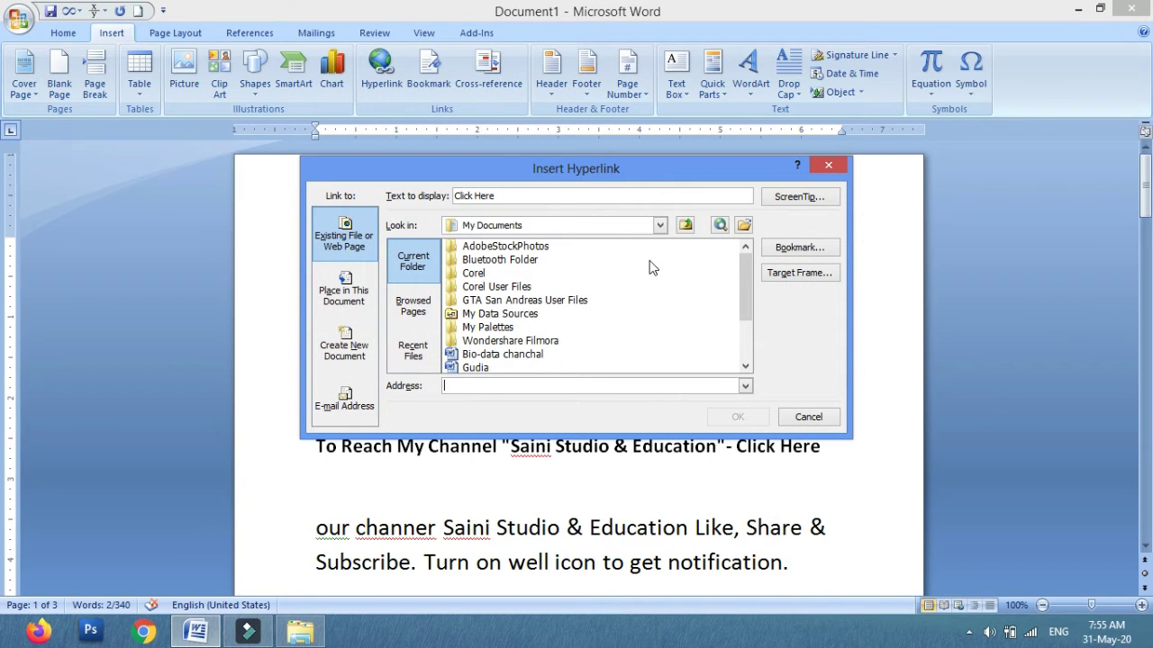
pyautogui.click(660, 225)
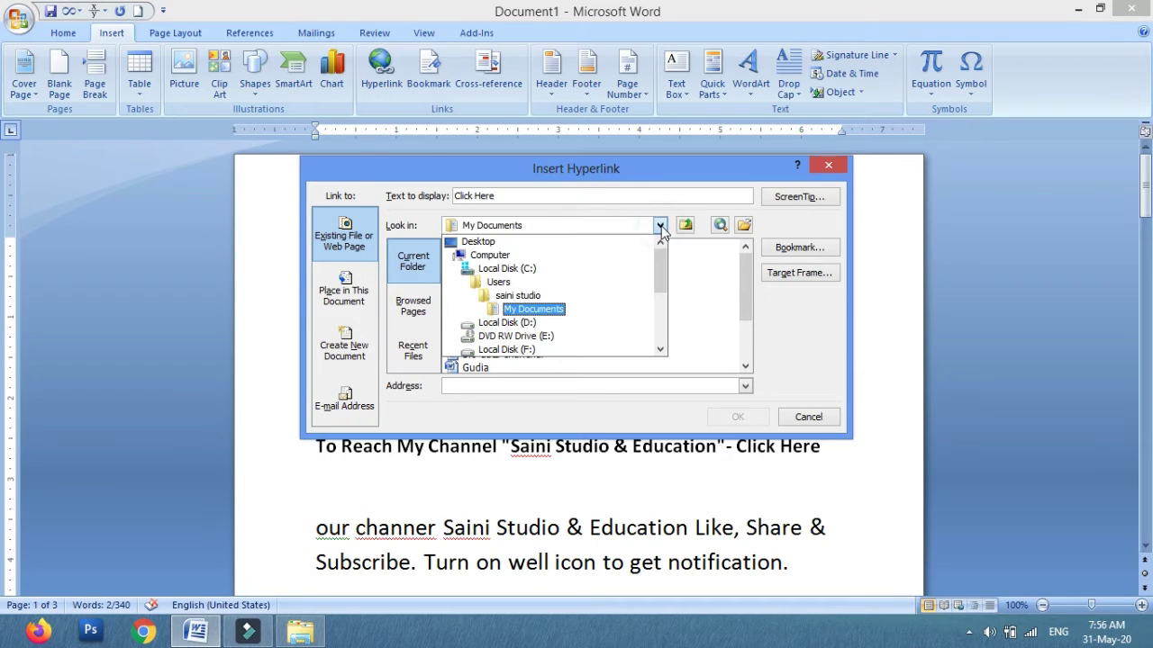
pyautogui.click(504, 356)
pyautogui.click(487, 301)
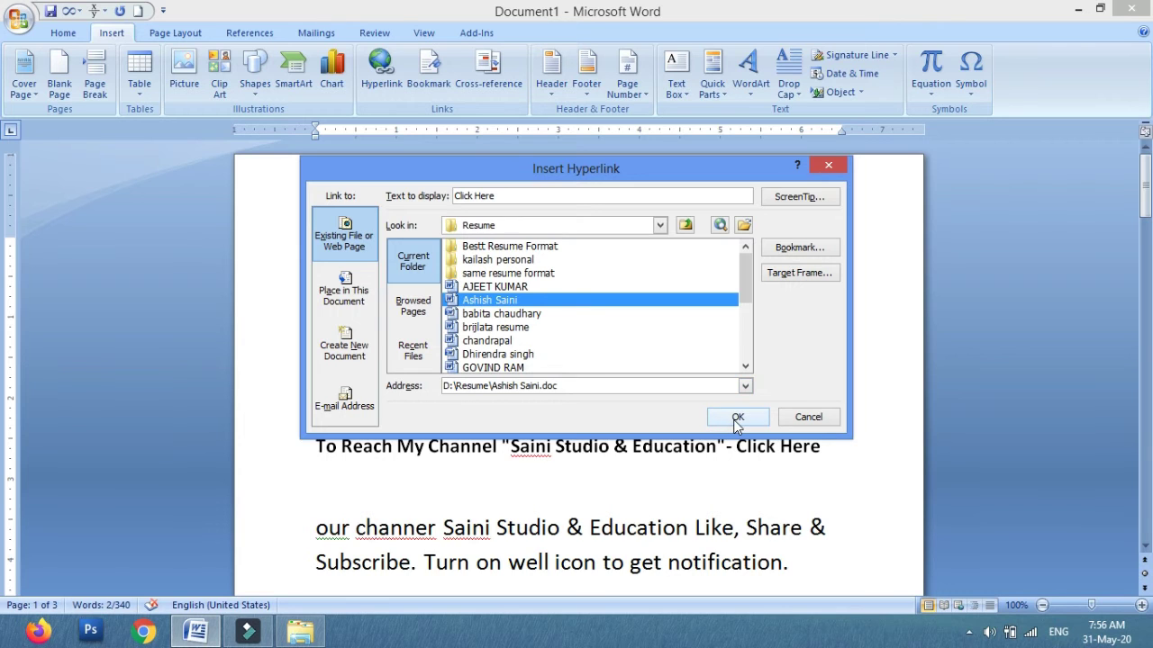
pyautogui.click(736, 419)
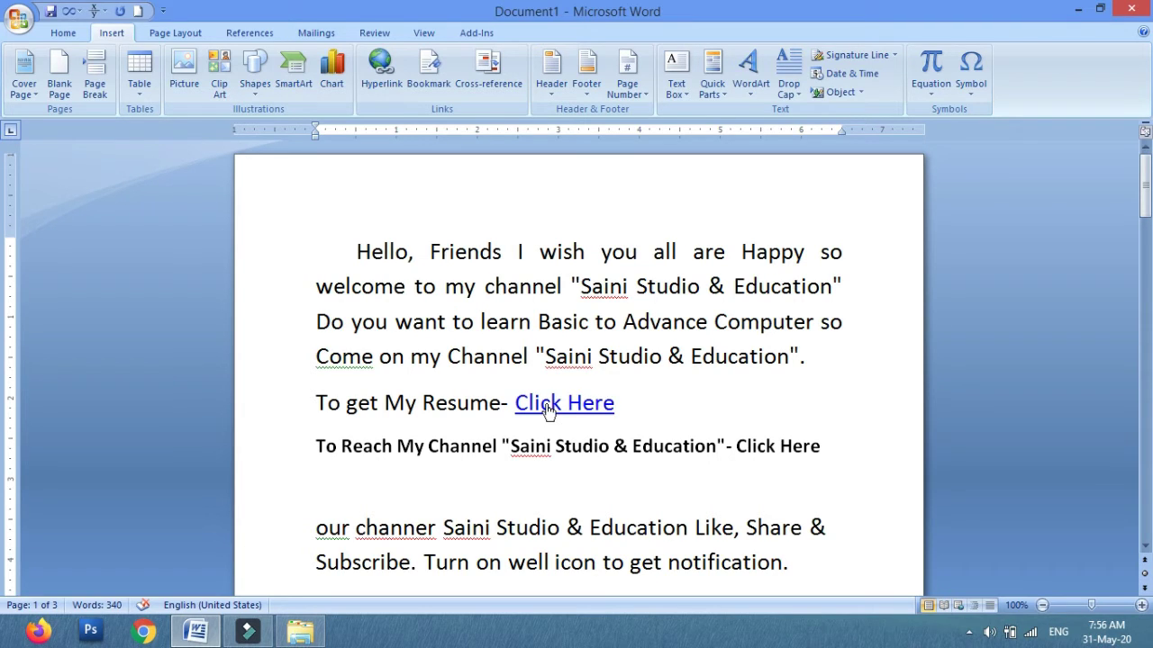
# Follow the resume link and accept the security notice to open the resume document.
pyautogui.keyDown('ctrl'); pyautogui.click(549, 410); pyautogui.keyUp('ctrl')
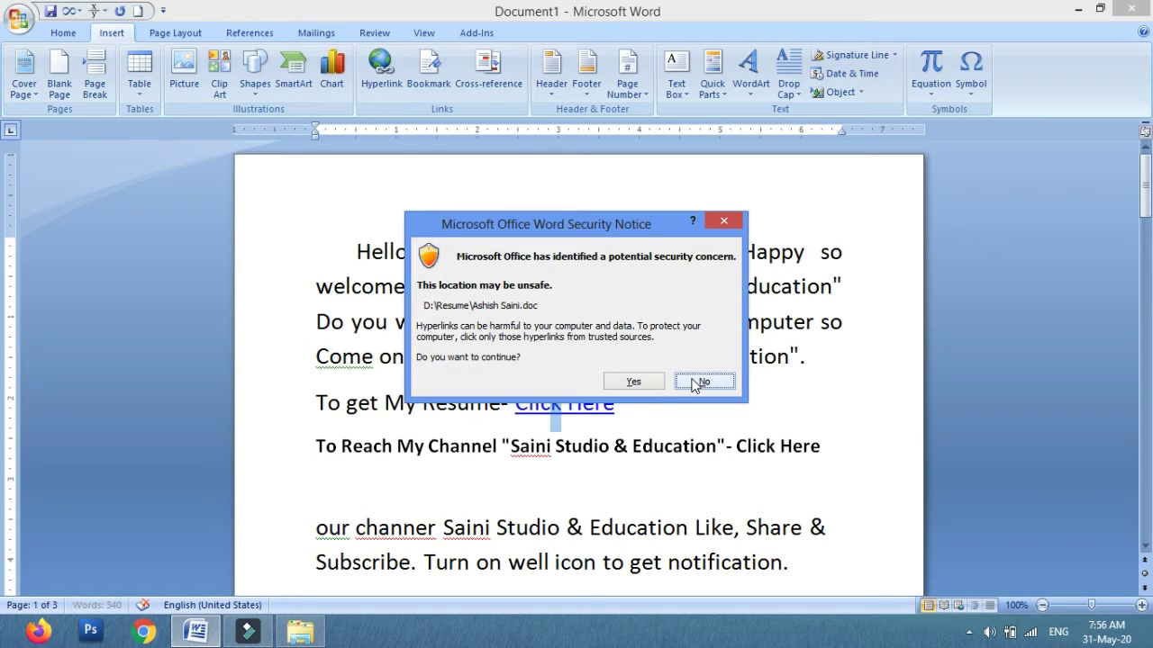
pyautogui.click(641, 383)
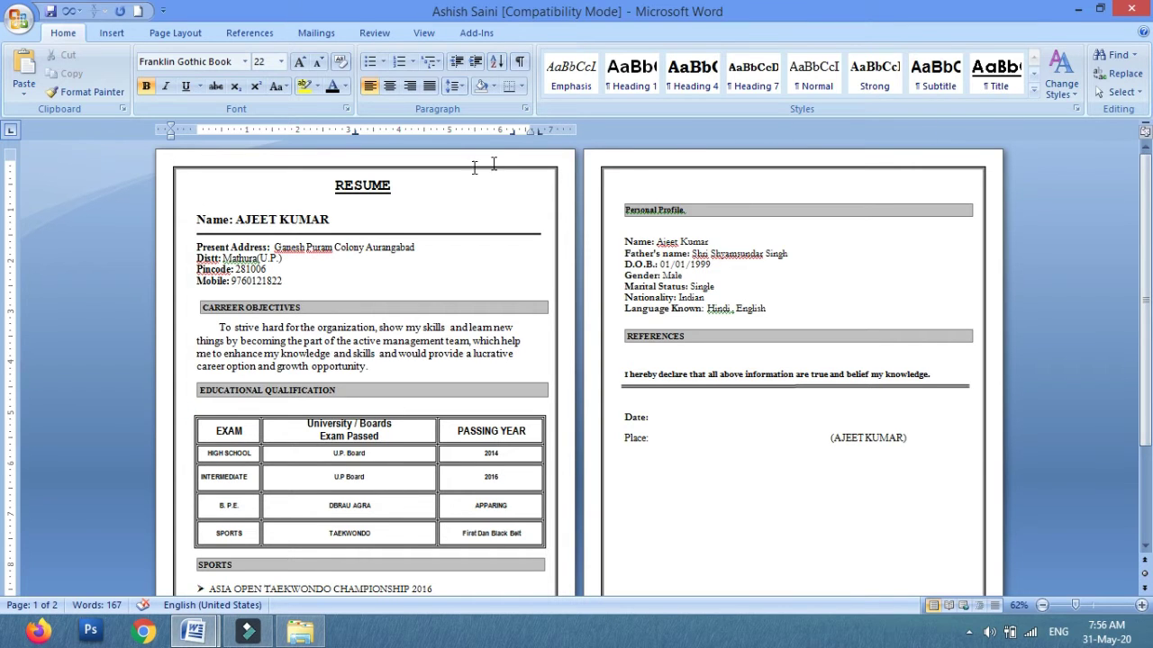
# Close the opened resume document window.
pyautogui.click(1149, 6)
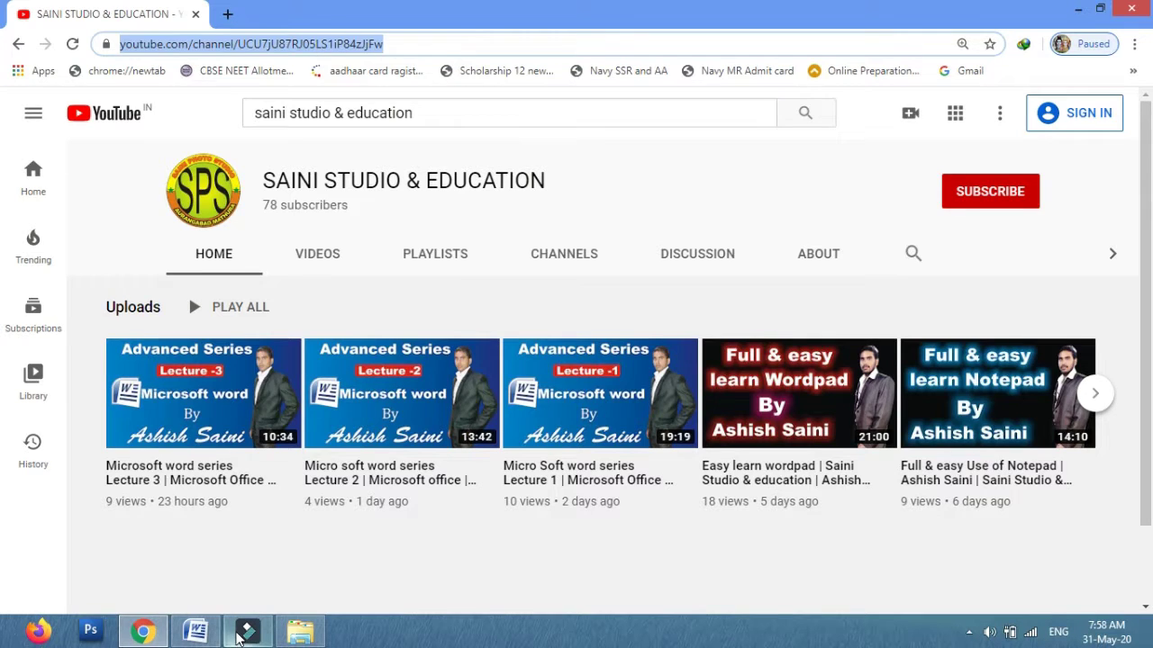
# Hyperlink the channel line's 'Click Here' to the pasted YouTube channel URL and follow it to test.
pyautogui.hotkey('alt', 'Tab')
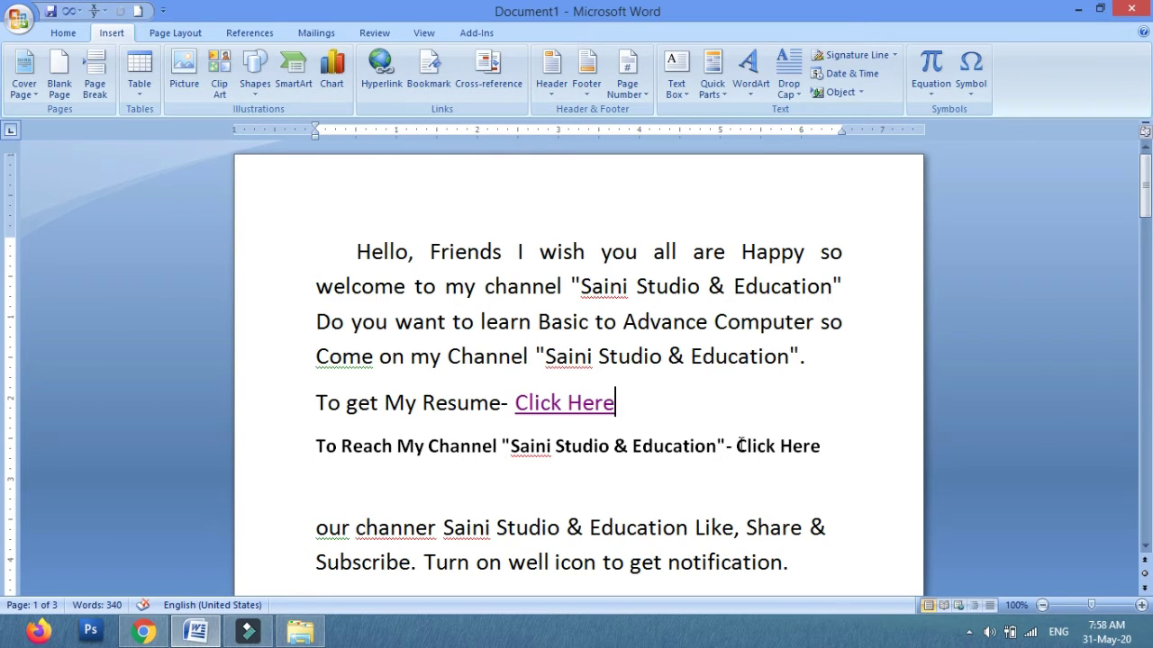
pyautogui.moveTo(736, 446); pyautogui.dragTo(819, 446)
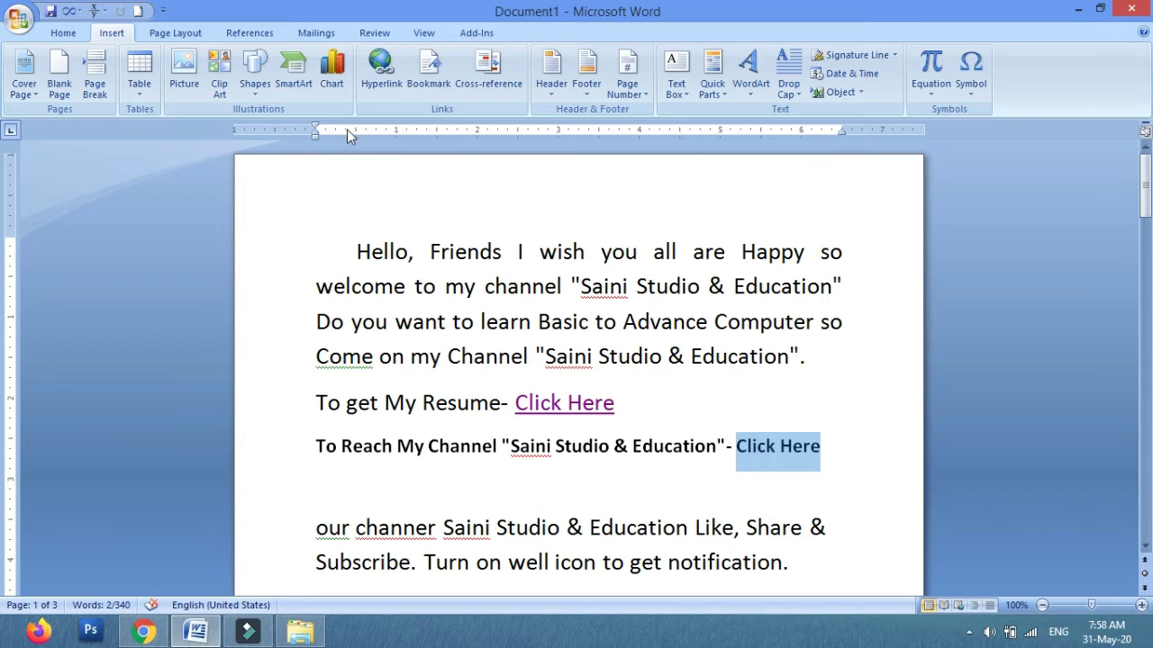
pyautogui.click(371, 86)
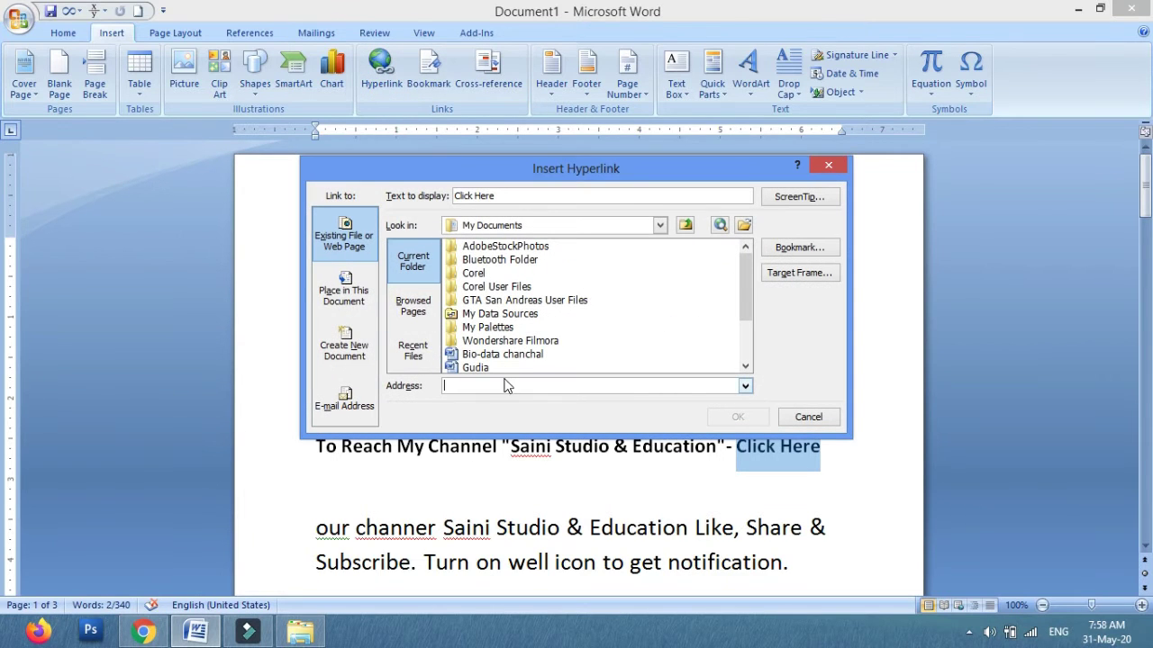
pyautogui.click(504, 383)
pyautogui.write('https://www.youtube.com/channel/UCU7jU87RJ05LS1iP84zJjFw')
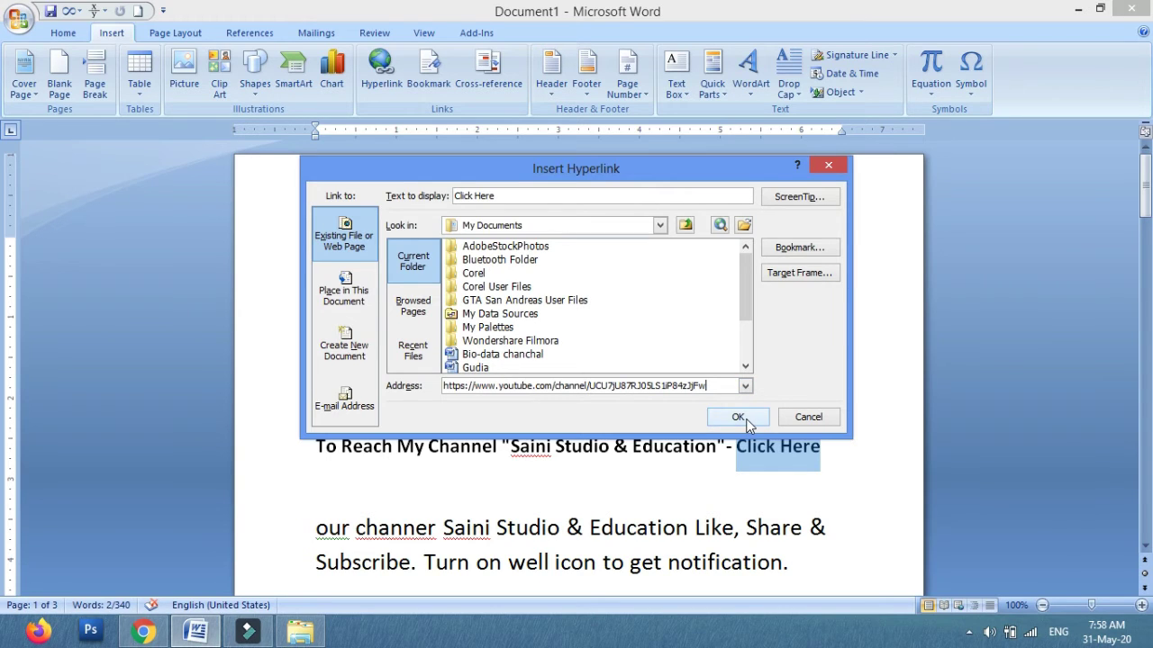
pyautogui.click(743, 418)
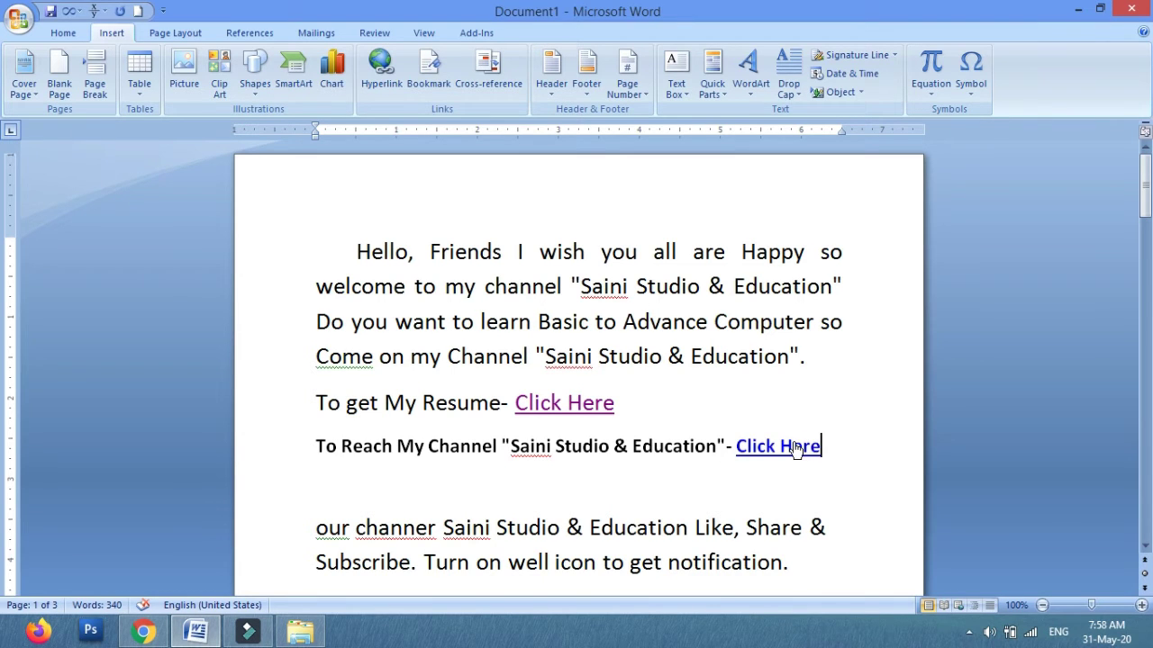
pyautogui.keyDown('ctrl'); pyautogui.click(795, 448); pyautogui.keyUp('ctrl')
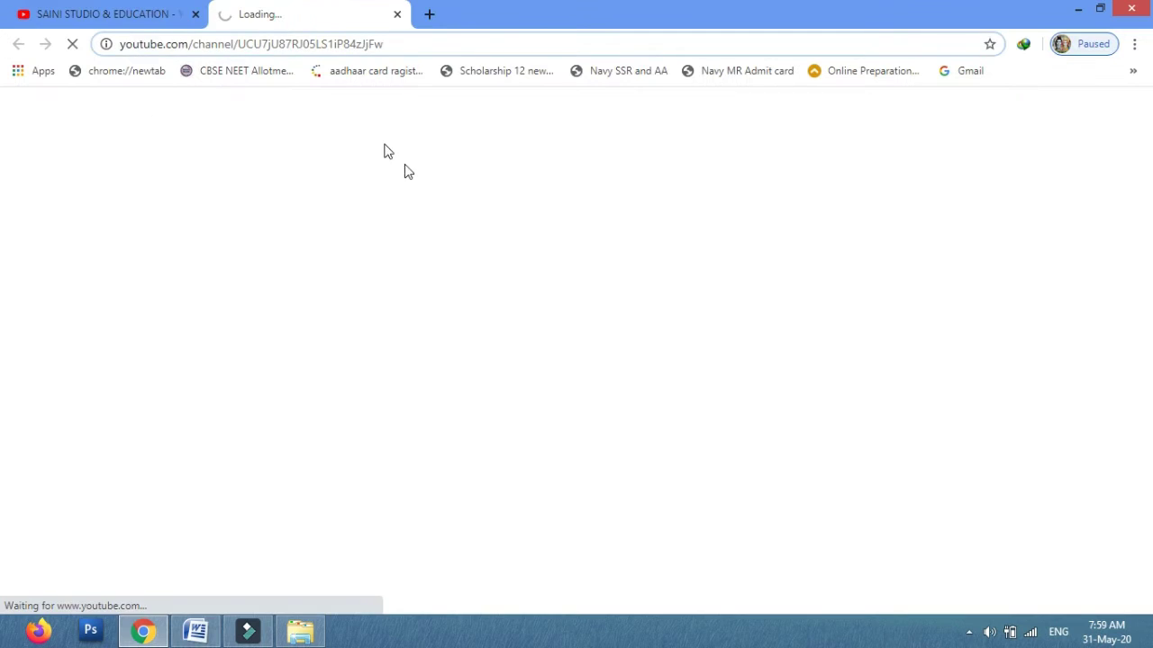
pyautogui.click(279, 45)
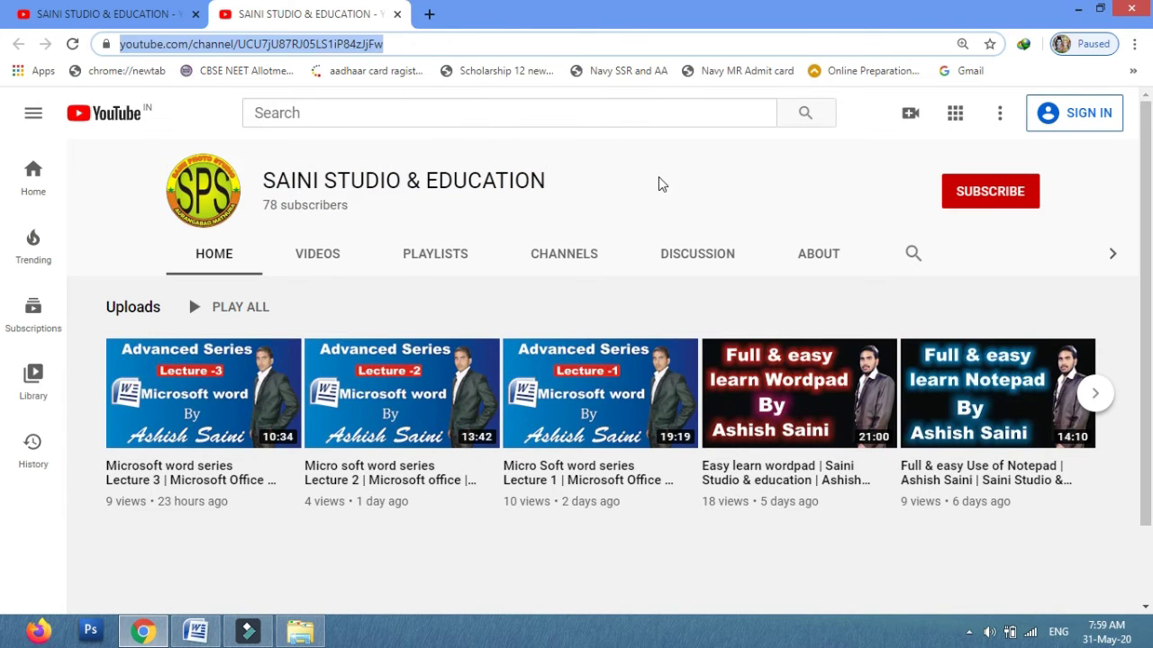
# Minimize Chrome after checking the channel page to return to Word.
pyautogui.click(1078, 9)
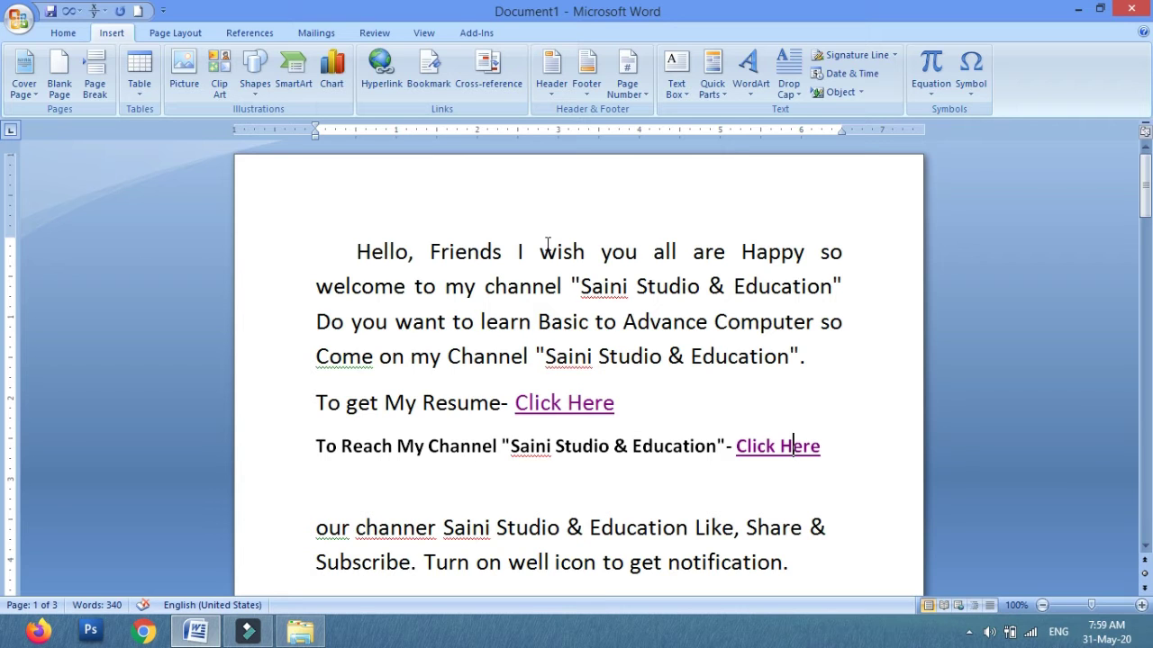
# Add a bookmark named 'Learn' after 'computer' in the page-3 'Do you want to learn computer' line.
pyautogui.scroll(-2, 555, 269)
pyautogui.scroll(-2, 556, 275)
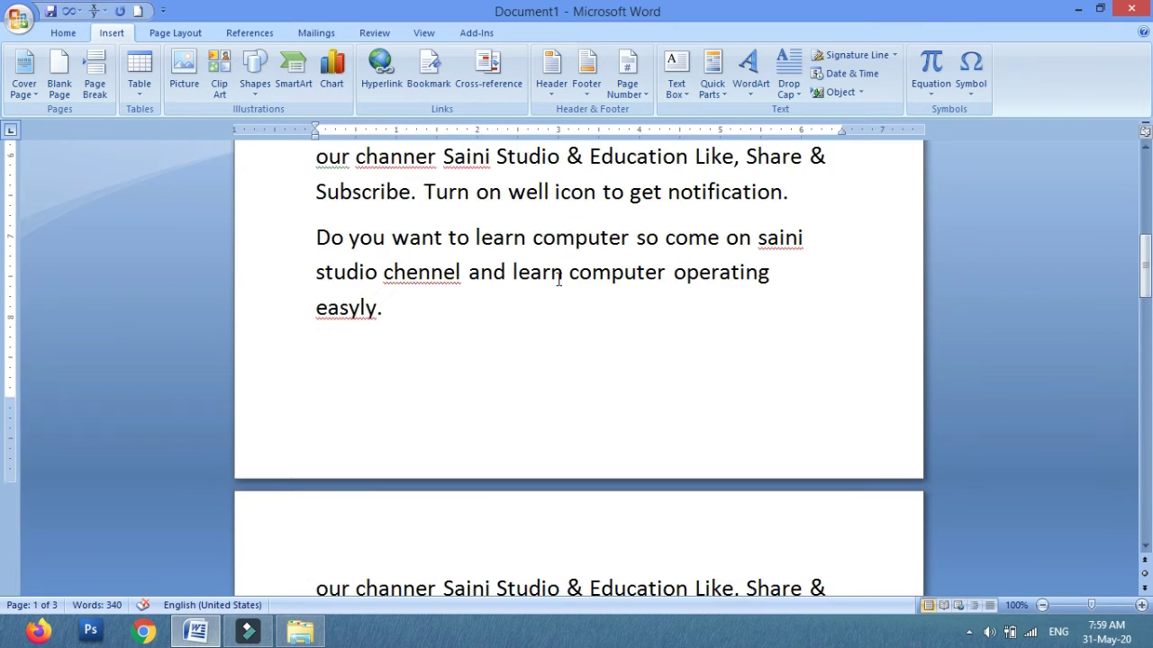
pyautogui.scroll(-2, 558, 280)
pyautogui.scroll(-2, 558, 280)
pyautogui.scroll(-4, 554, 281)
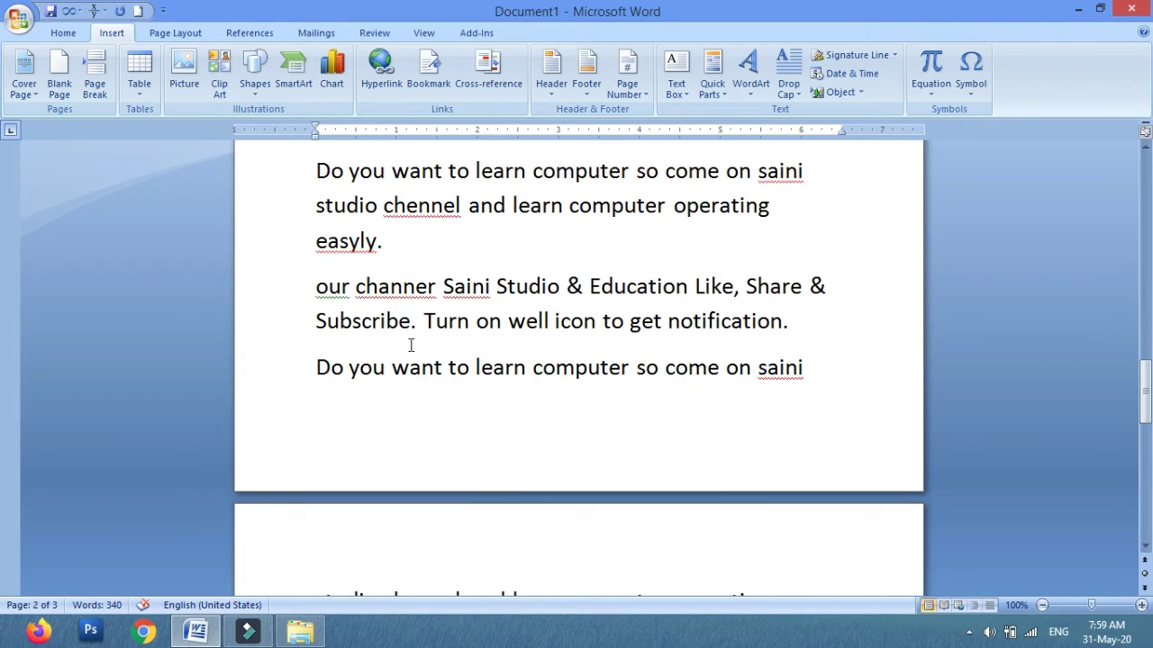
pyautogui.scroll(-2, 410, 348)
pyautogui.scroll(-1, 411, 358)
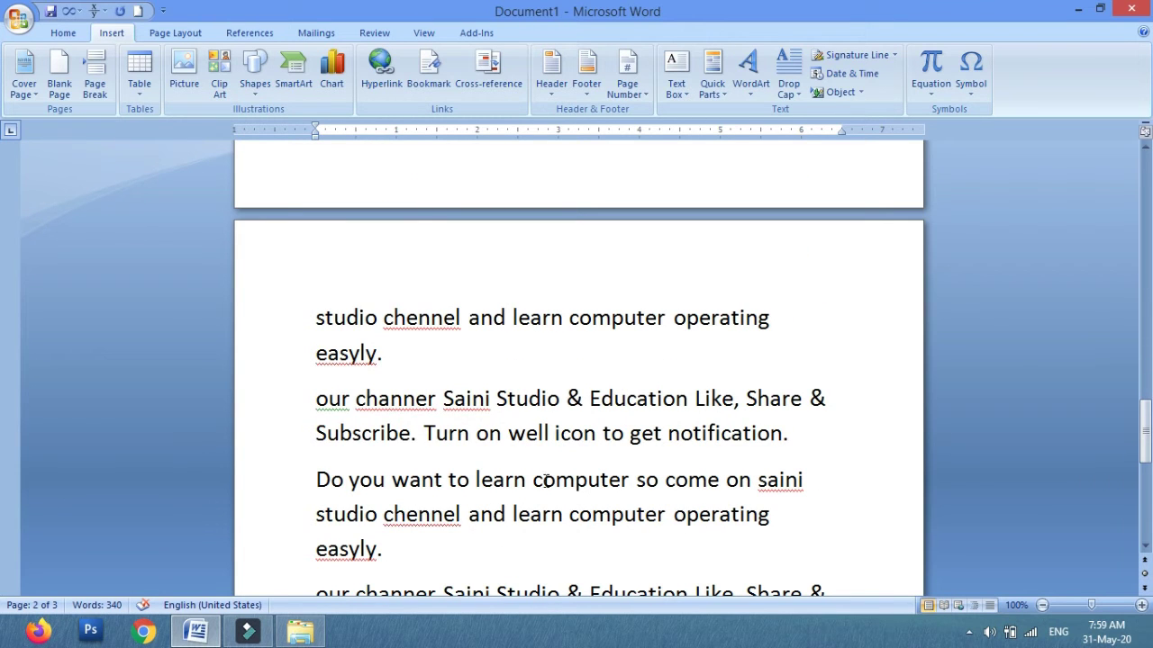
pyautogui.click(637, 479)
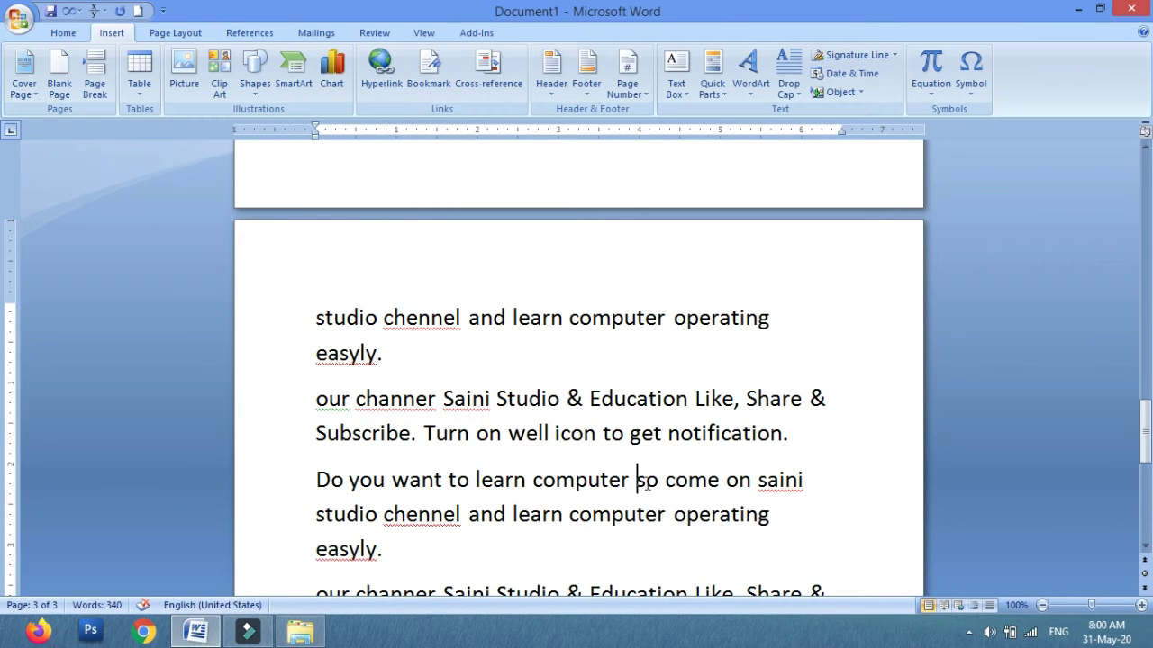
pyautogui.click(429, 72)
pyautogui.write('Le')
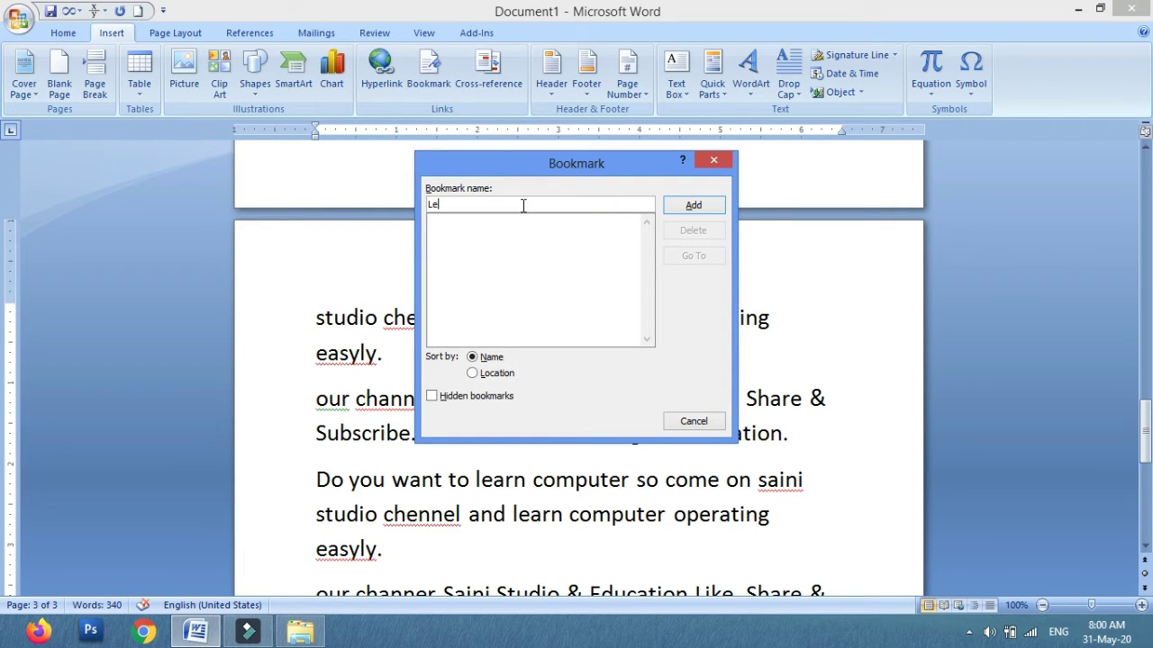
pyautogui.press('BackSpace')
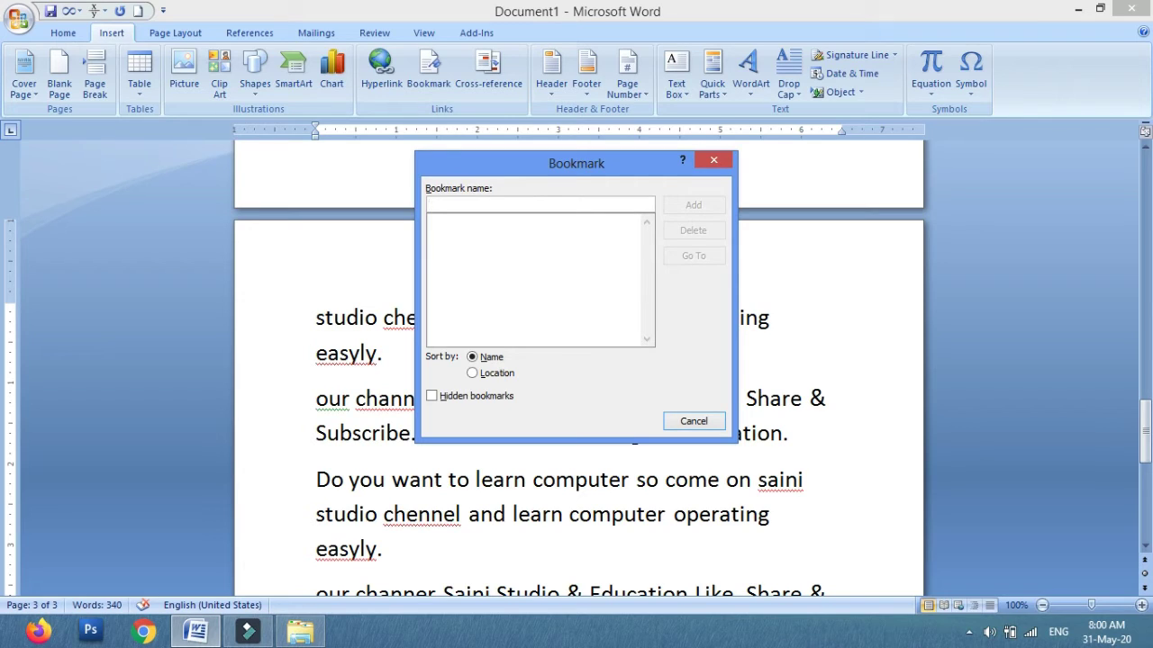
pyautogui.write('Learn')
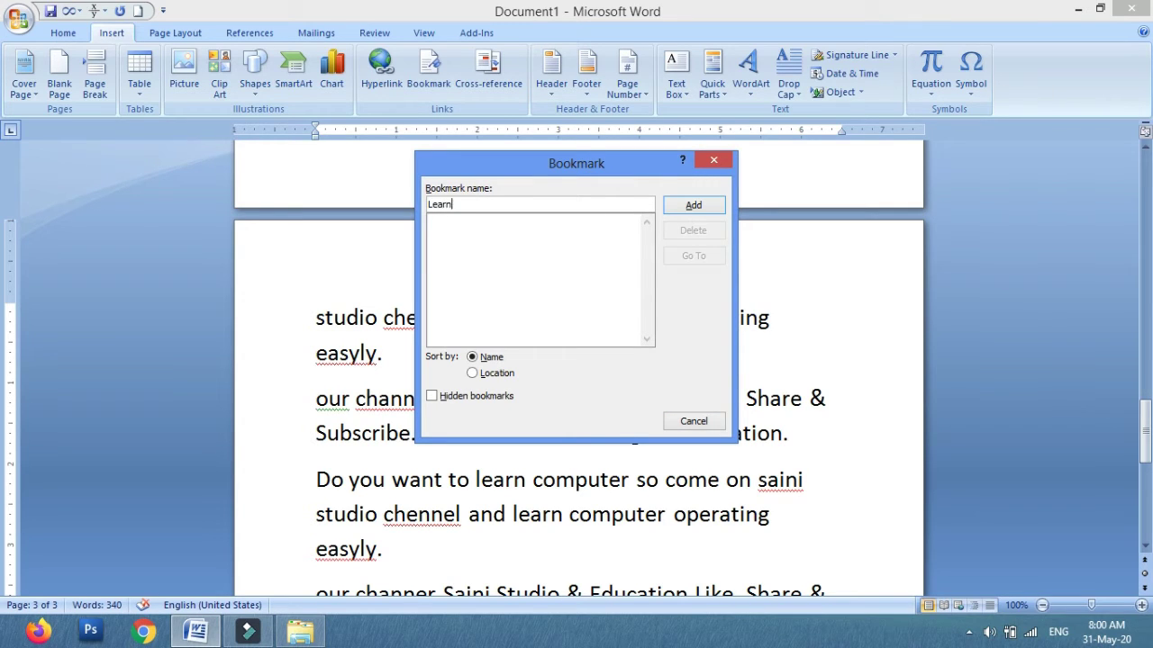
pyautogui.click(706, 208)
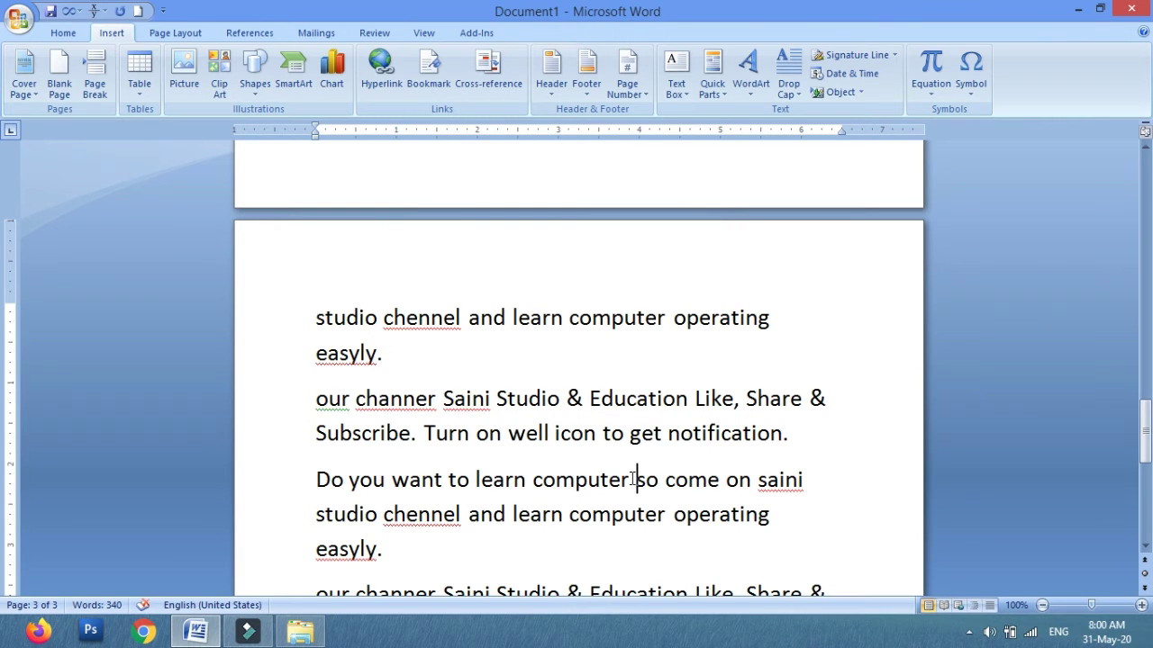
# Return to the top of page 1 and place the cursor at the document start.
pyautogui.scroll(3, 616, 365)
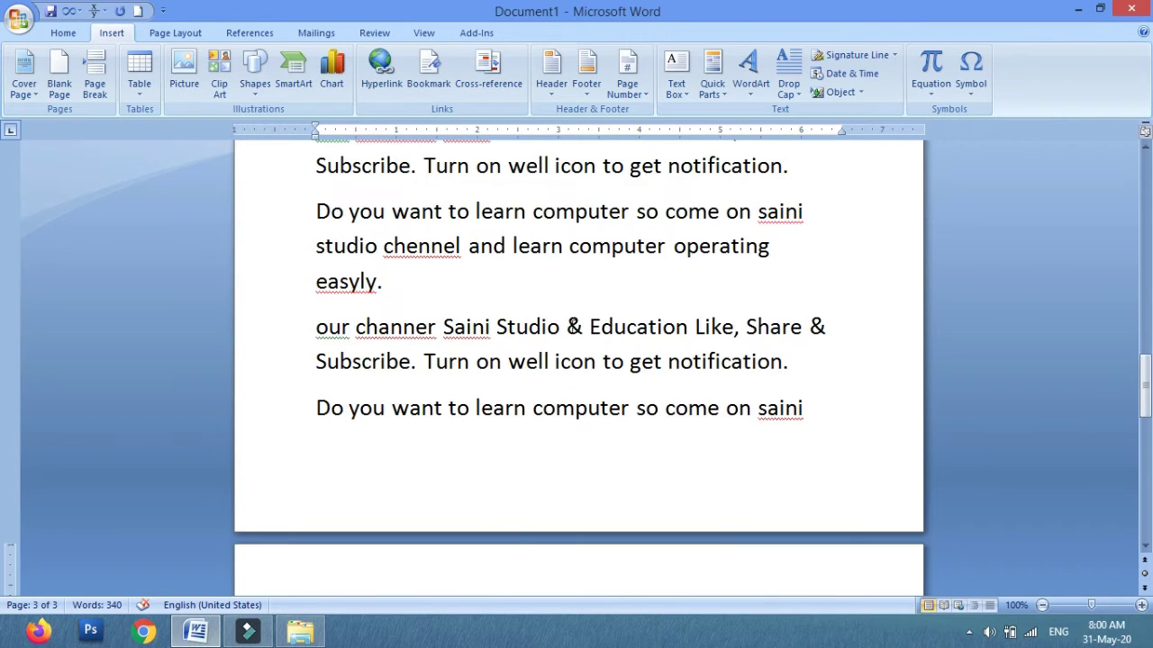
pyautogui.scroll(3, 576, 297)
pyautogui.click(548, 261)
pyautogui.scroll(3, 456, 259)
pyautogui.scroll(3, 455, 259)
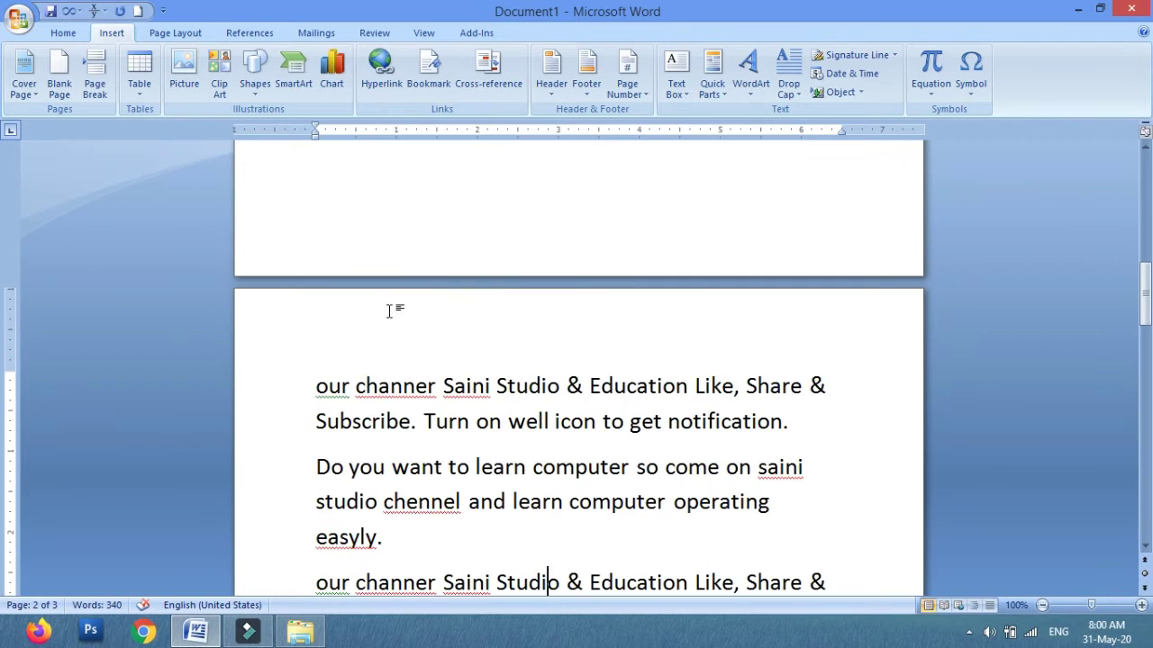
pyautogui.click(356, 171)
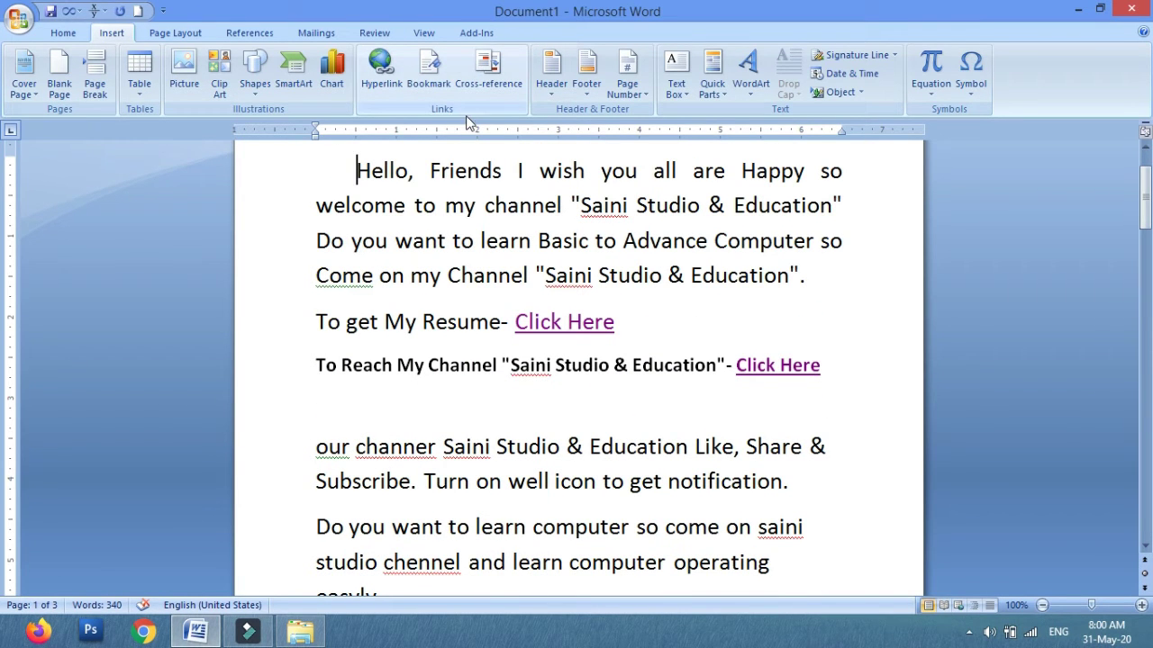
# Go To the 'Learn' bookmark from the Bookmark dialog, then close the dialog.
pyautogui.click(439, 87)
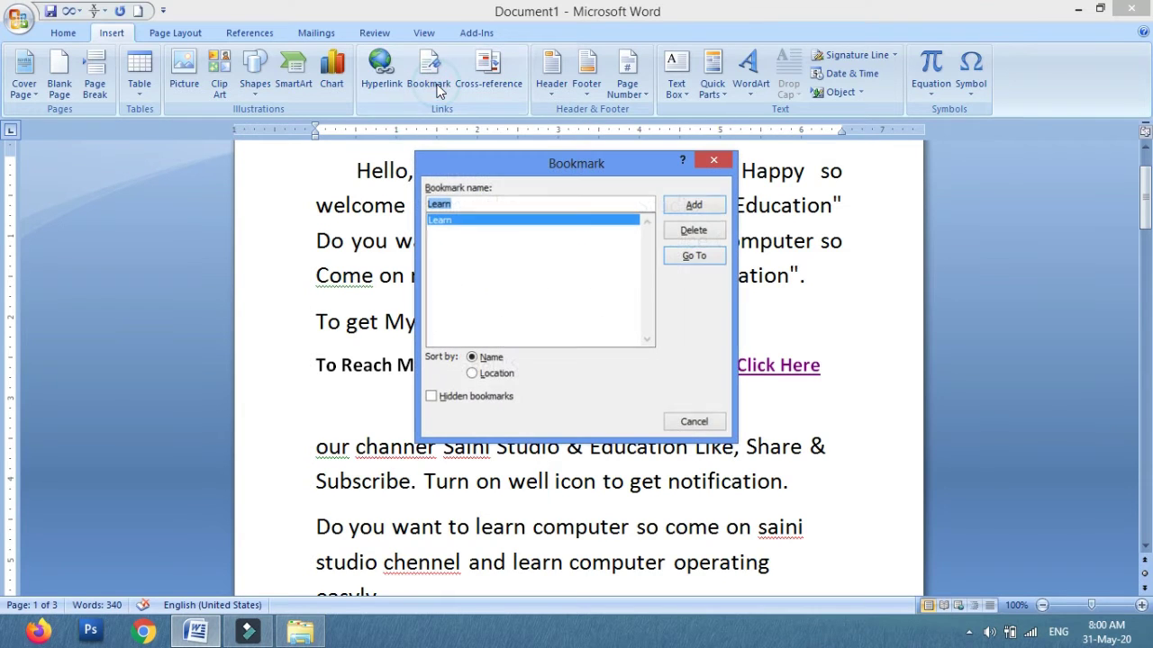
pyautogui.click(462, 230)
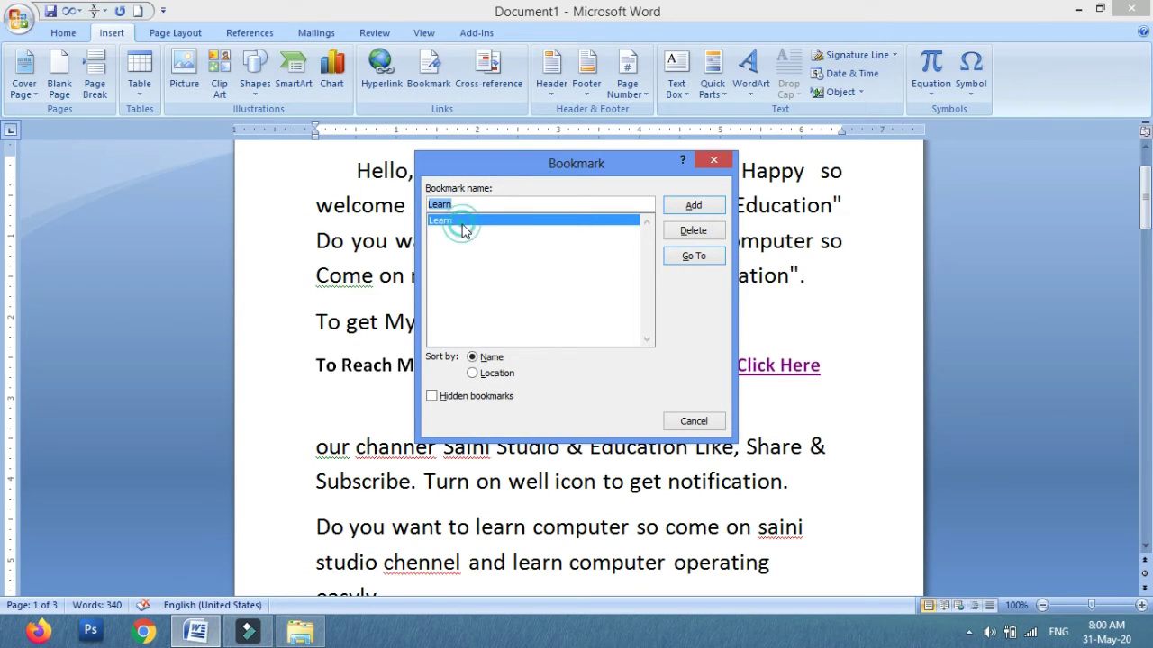
pyautogui.click(690, 256)
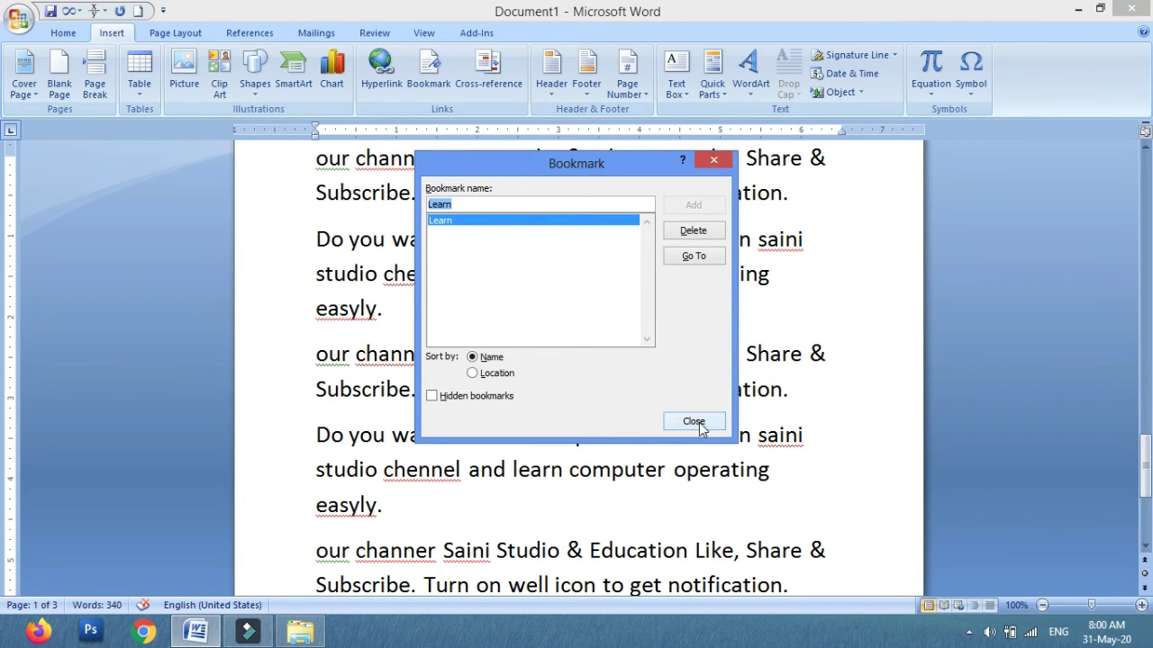
pyautogui.moveTo(618, 168); pyautogui.dragTo(335, 160)
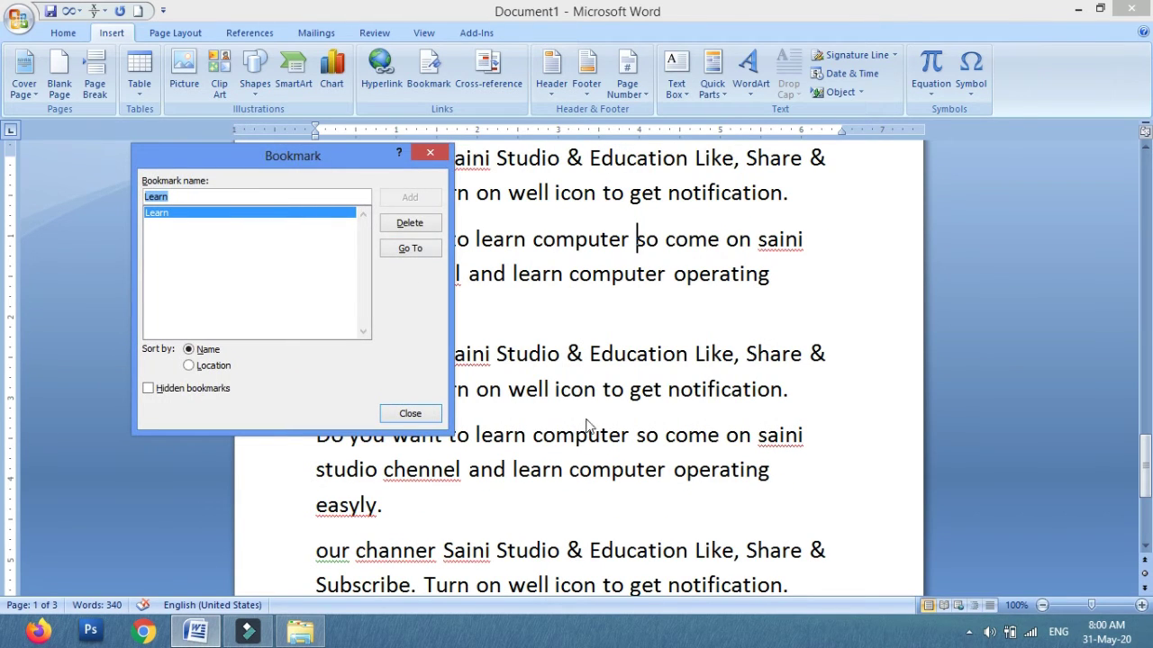
pyautogui.click(410, 416)
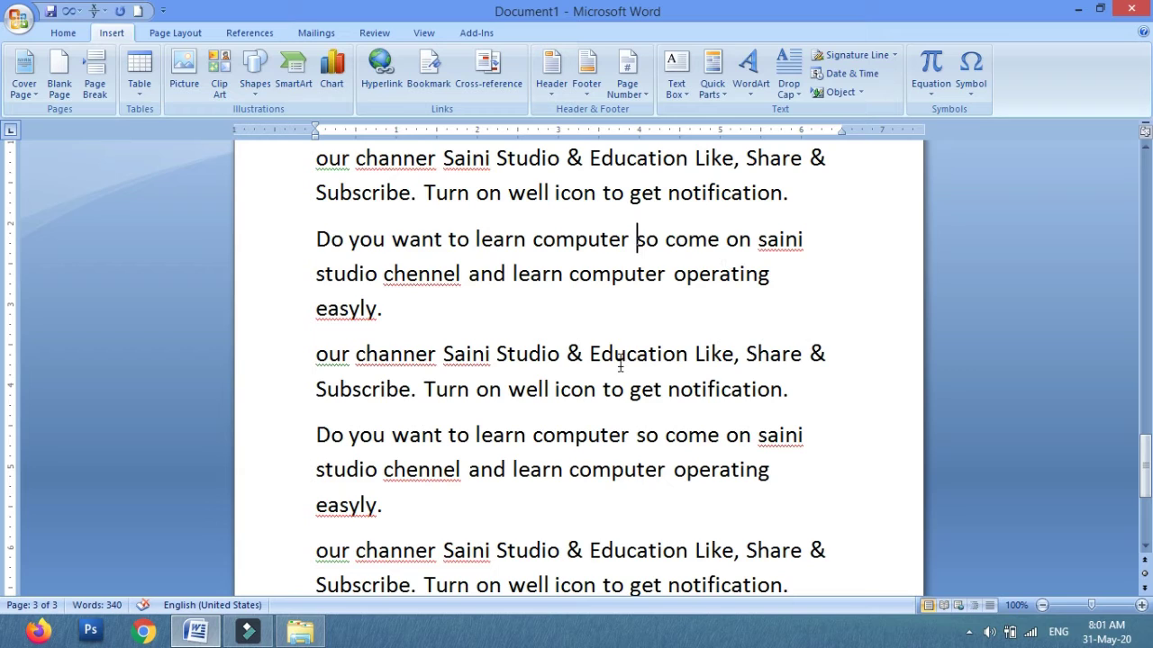
# Place the caret before 'Education' and save that spot as bookmark 'education'.
pyautogui.click(587, 353)
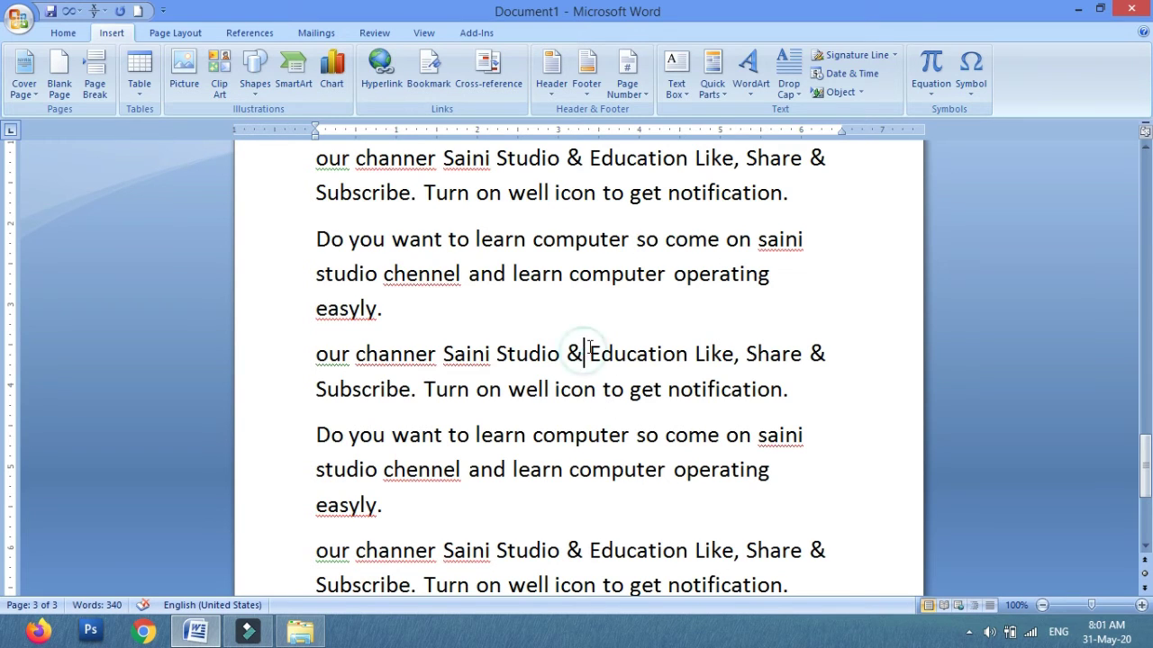
pyautogui.click(427, 81)
pyautogui.click(266, 195)
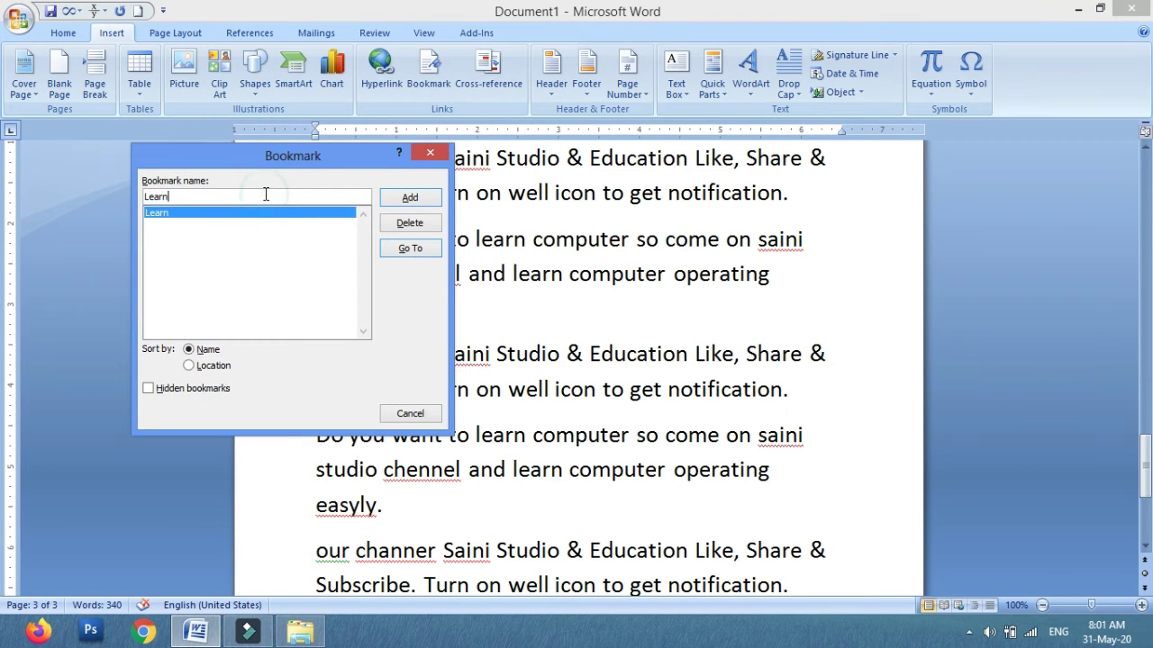
pyautogui.press('BackSpace')
pyautogui.press('BackSpace')
pyautogui.press('BackSpace')
pyautogui.press('BackSpace')
pyautogui.press('BackSpace')
pyautogui.press('Escape')
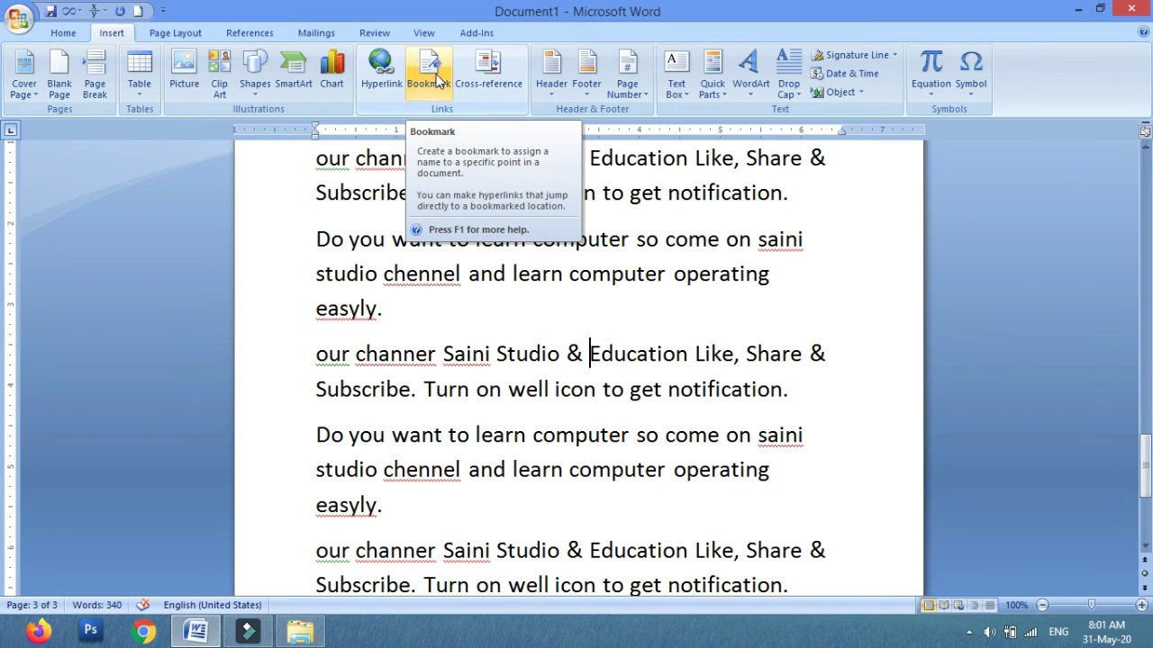
# Jump to the 'education' bookmark to verify it, then close the Bookmark dialog.
pyautogui.click(436, 74)
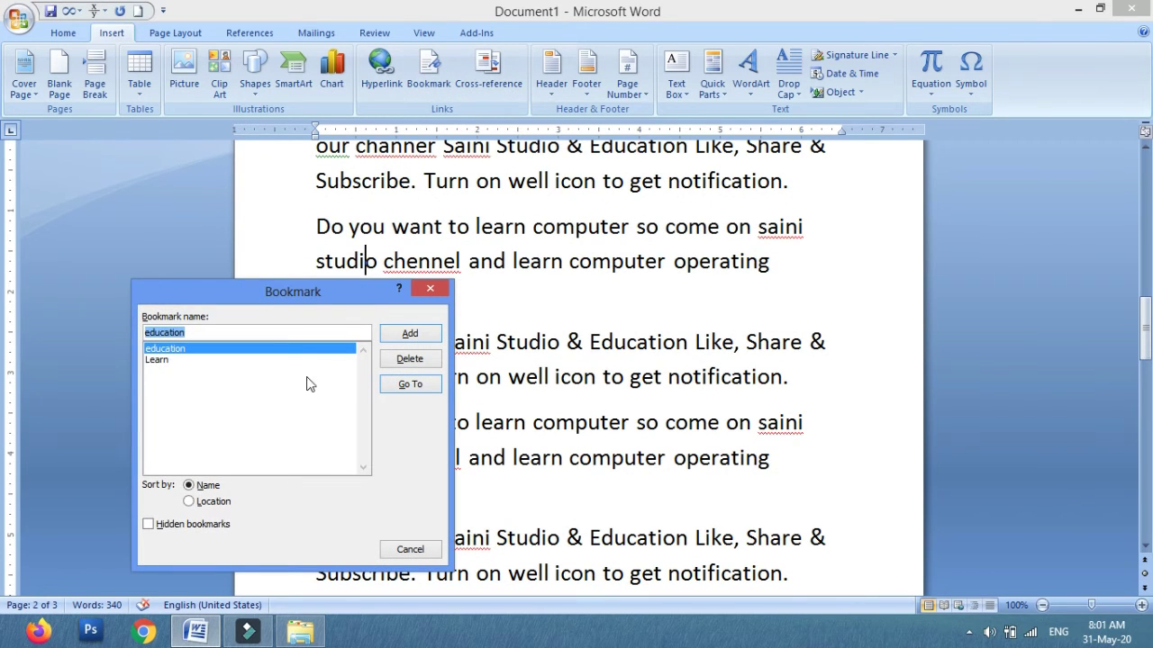
pyautogui.click(418, 389)
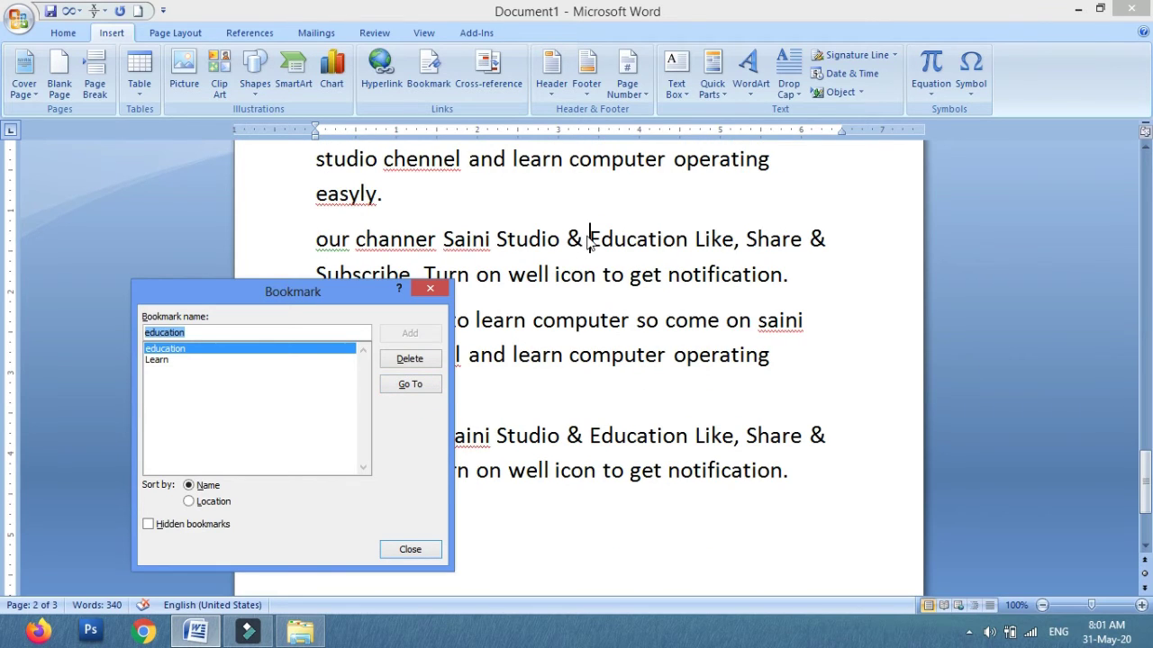
pyautogui.click(410, 549)
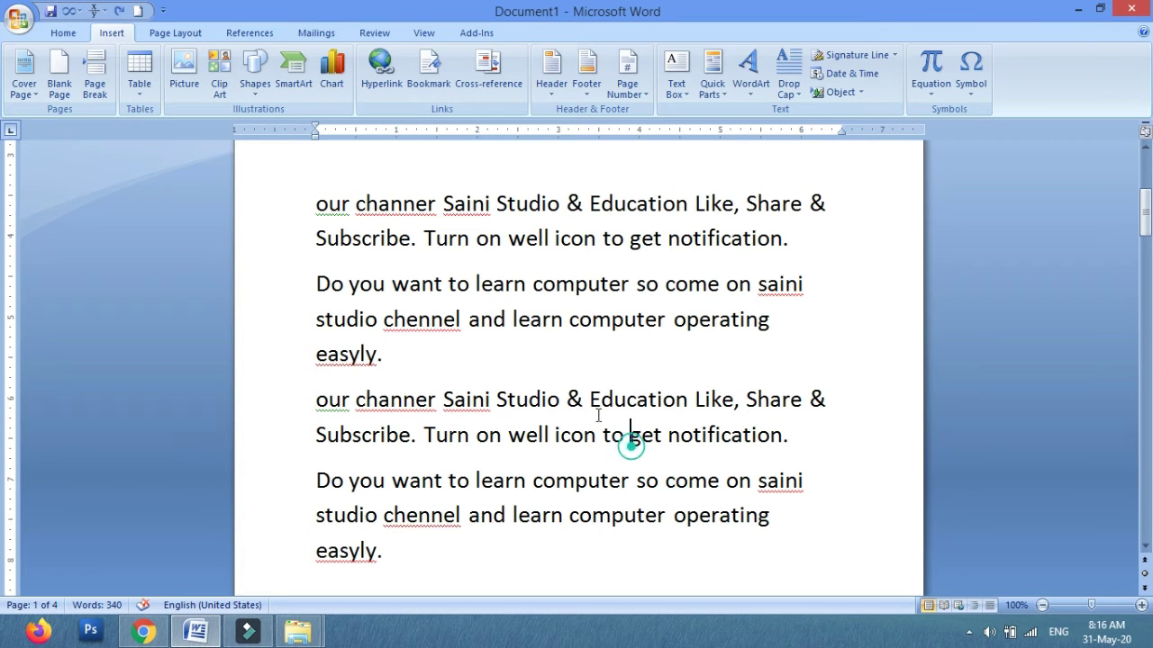
# Delete the 'Learn' and 'education' bookmarks in the Bookmark dialog, leaving the list empty.
pyautogui.click(440, 90)
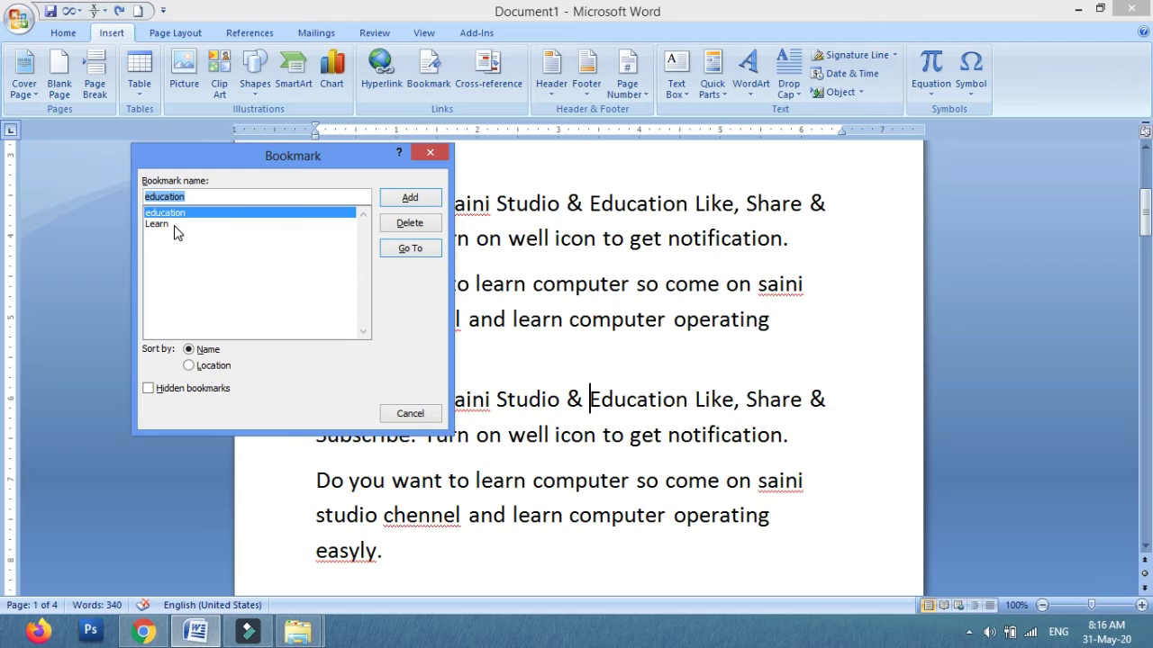
pyautogui.click(171, 225)
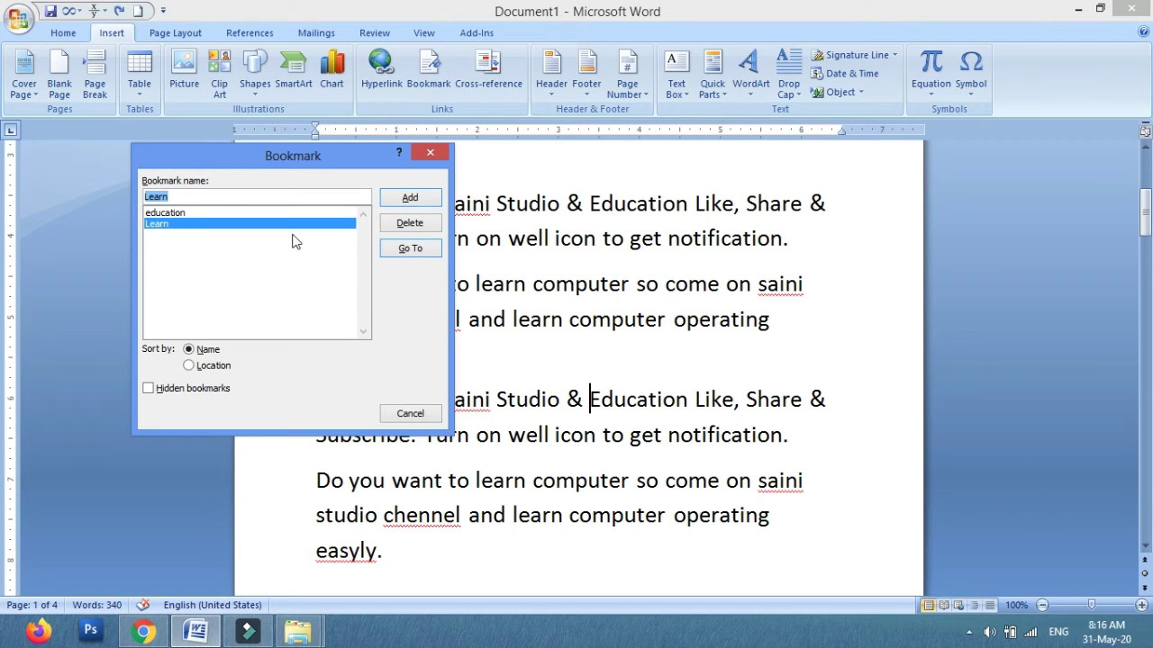
pyautogui.click(417, 231)
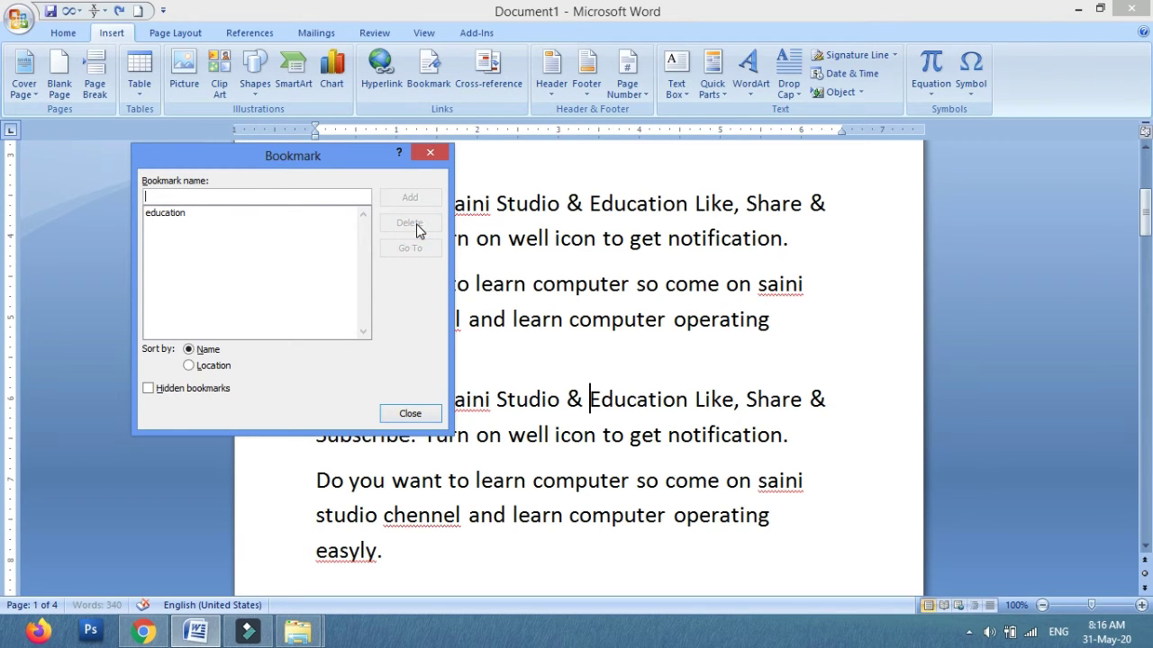
pyautogui.click(159, 217)
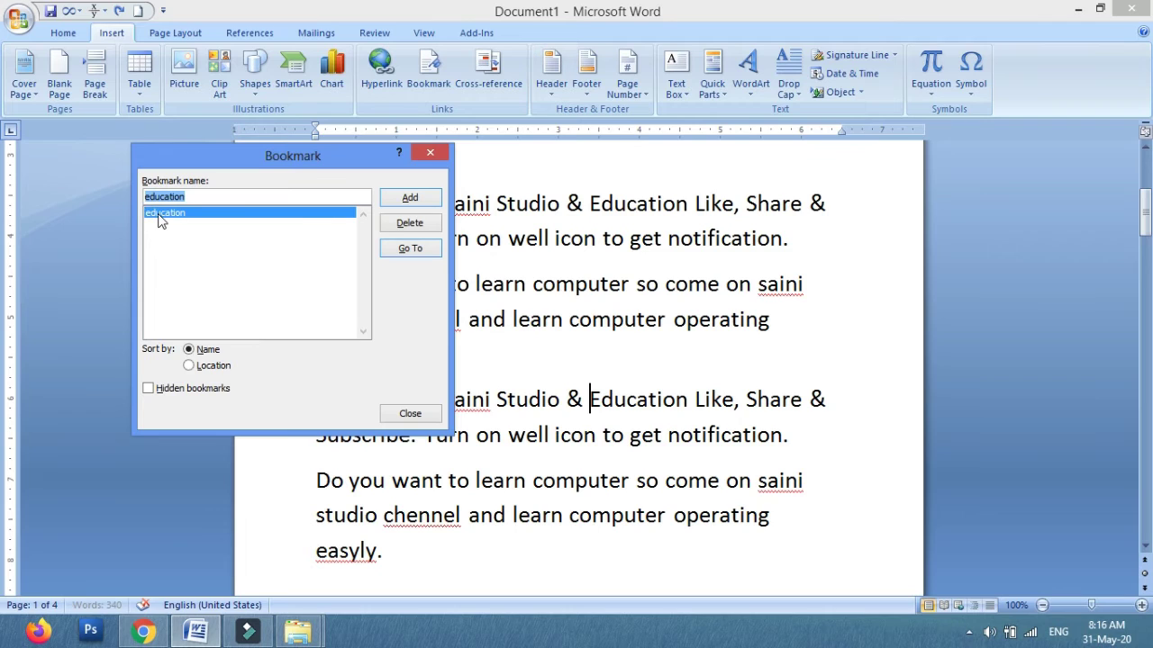
pyautogui.click(421, 232)
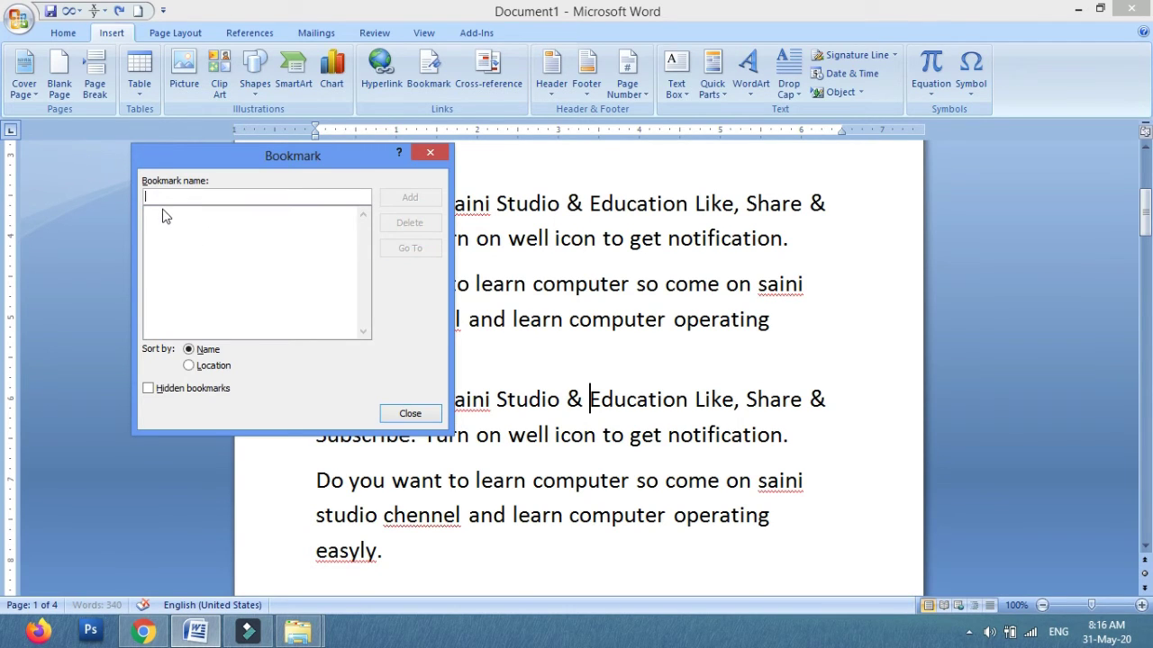
pyautogui.click(435, 417)
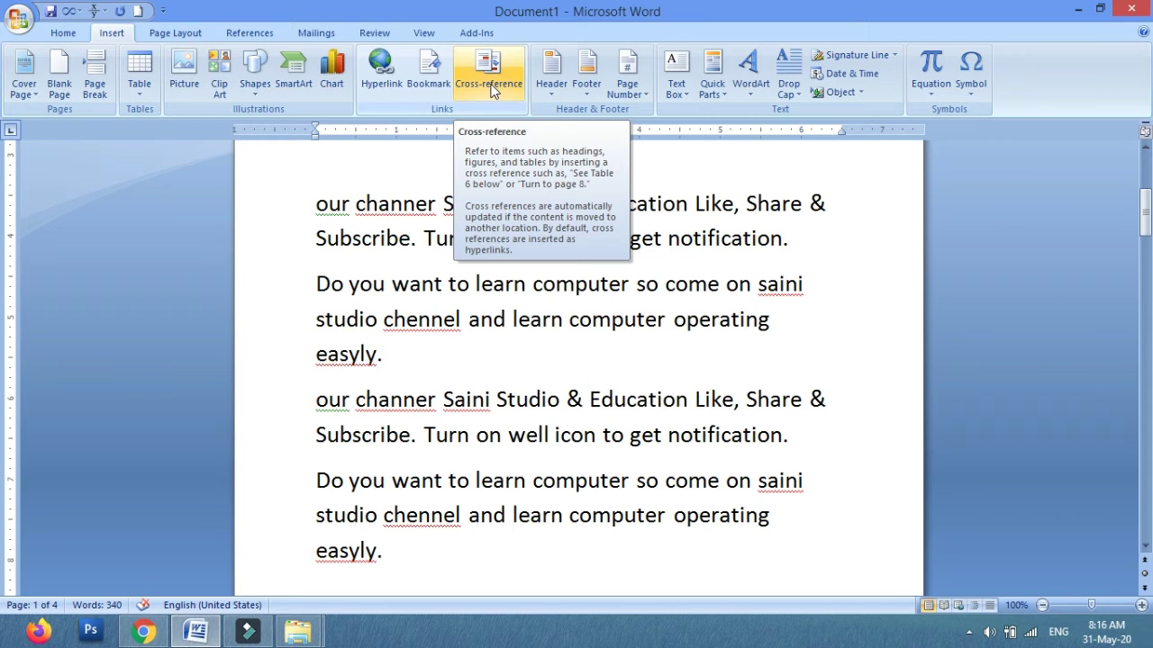
# Caption the top Diwali picture '1 Photo' with the Figure label excluded.
pyautogui.moveTo(1144, 212); pyautogui.dragTo(2, 447)
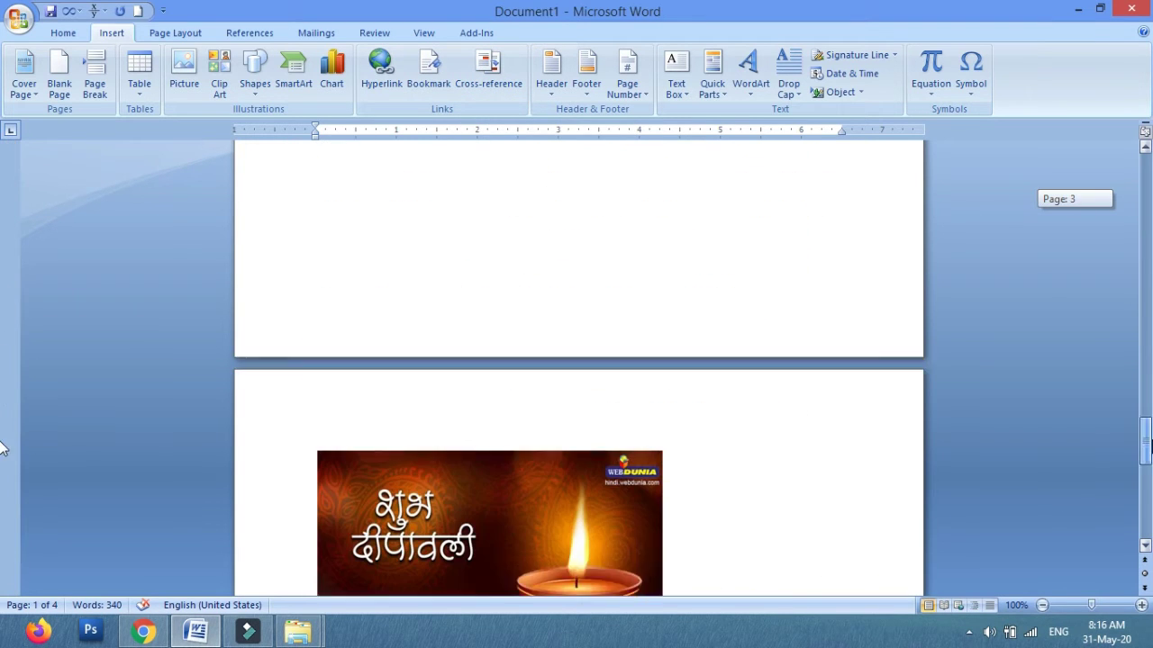
pyautogui.moveTo(1150, 445); pyautogui.dragTo(1142, 475)
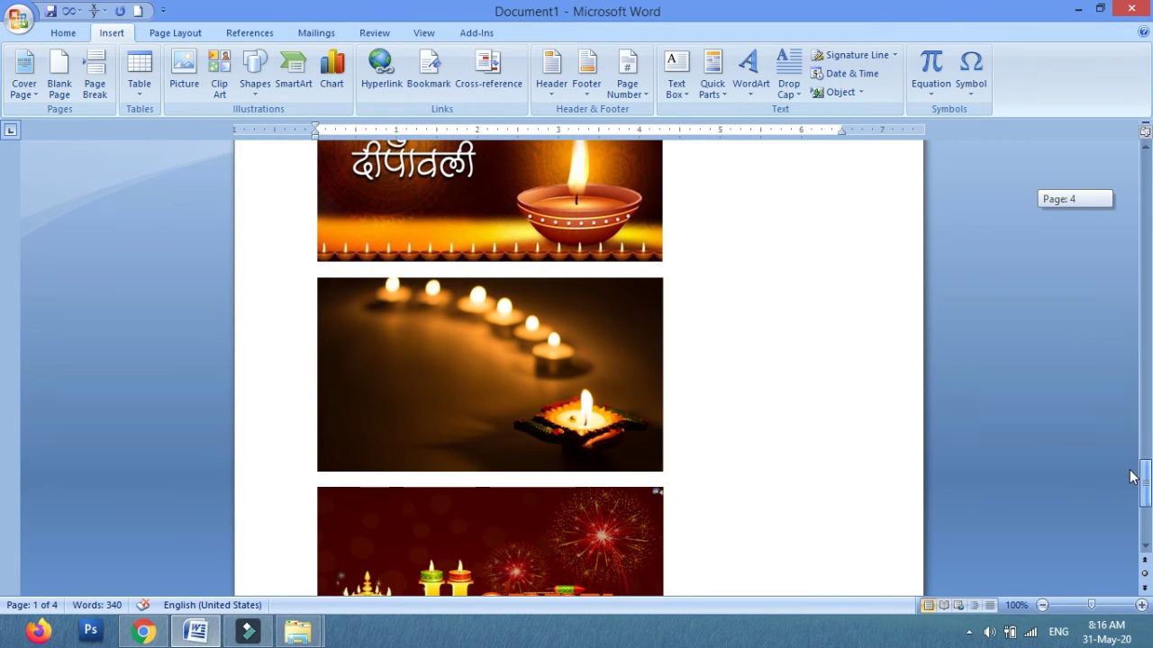
pyautogui.click(494, 200)
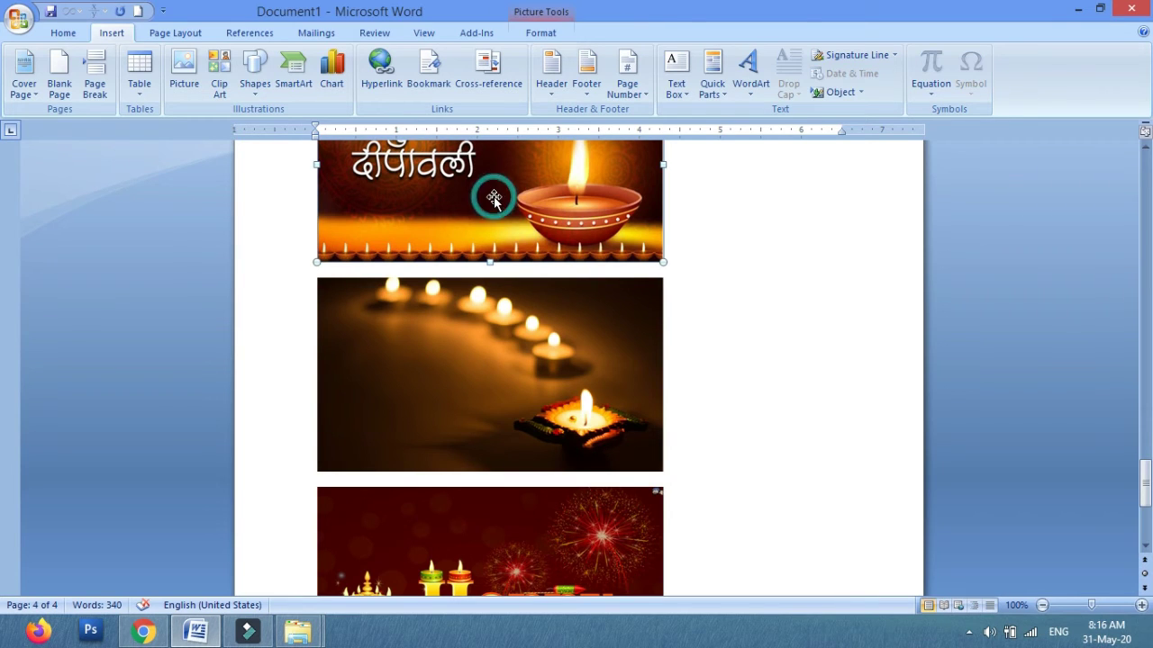
pyautogui.rightClick(495, 198)
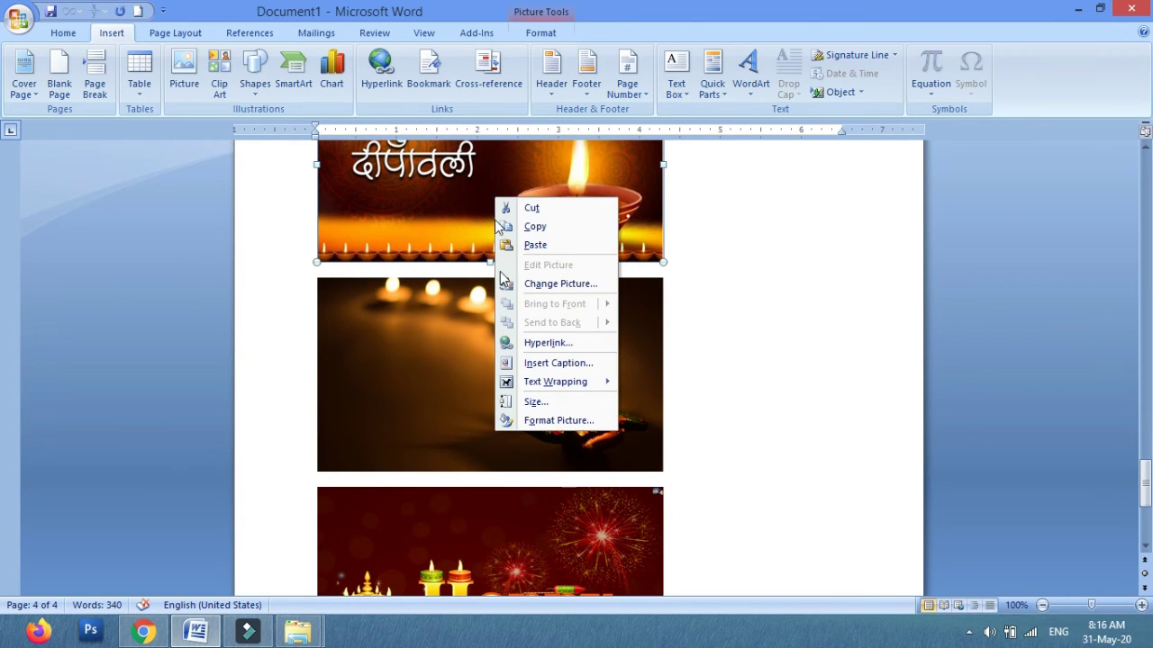
pyautogui.click(523, 365)
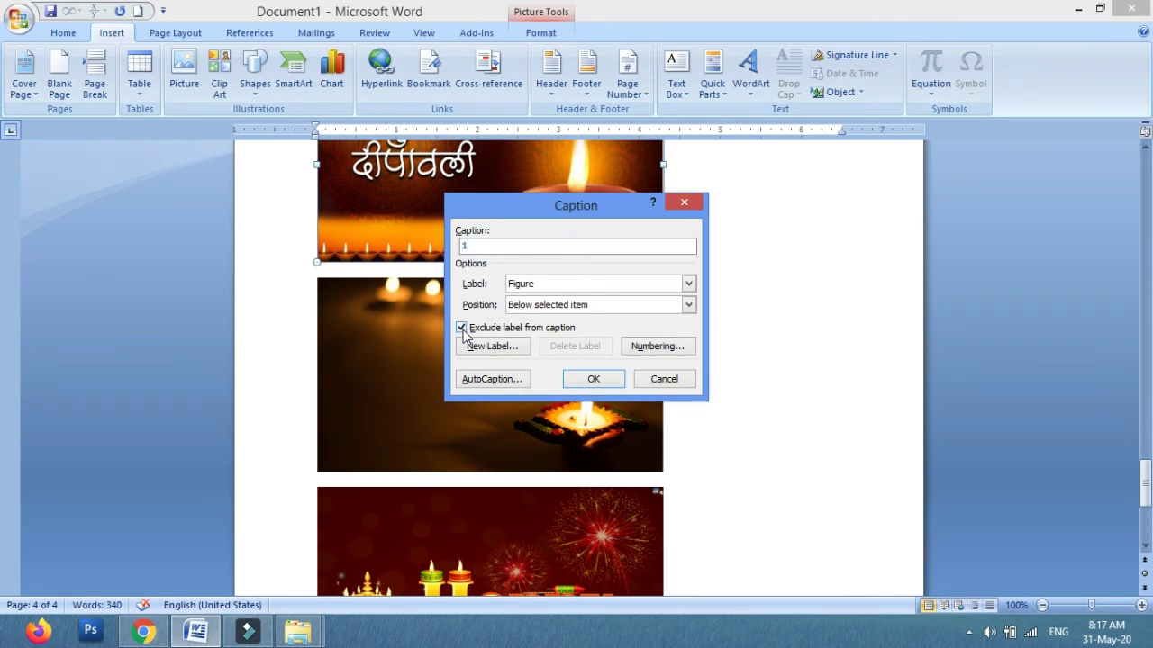
pyautogui.click(462, 329)
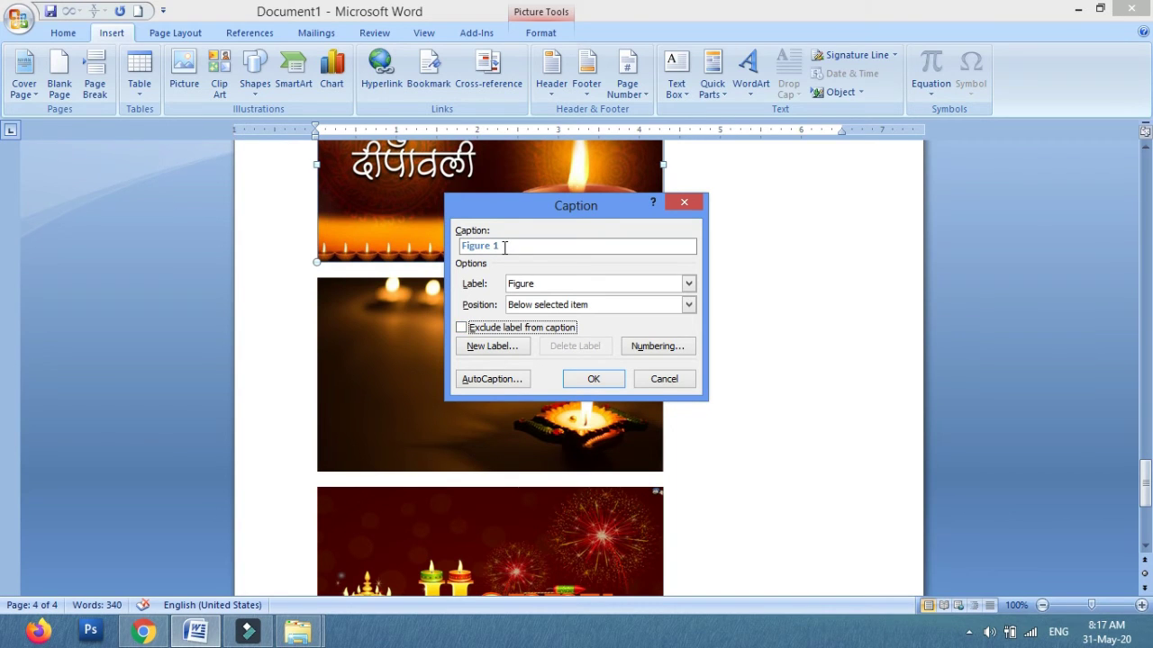
pyautogui.click(461, 330)
pyautogui.click(486, 250)
pyautogui.write('Photo')
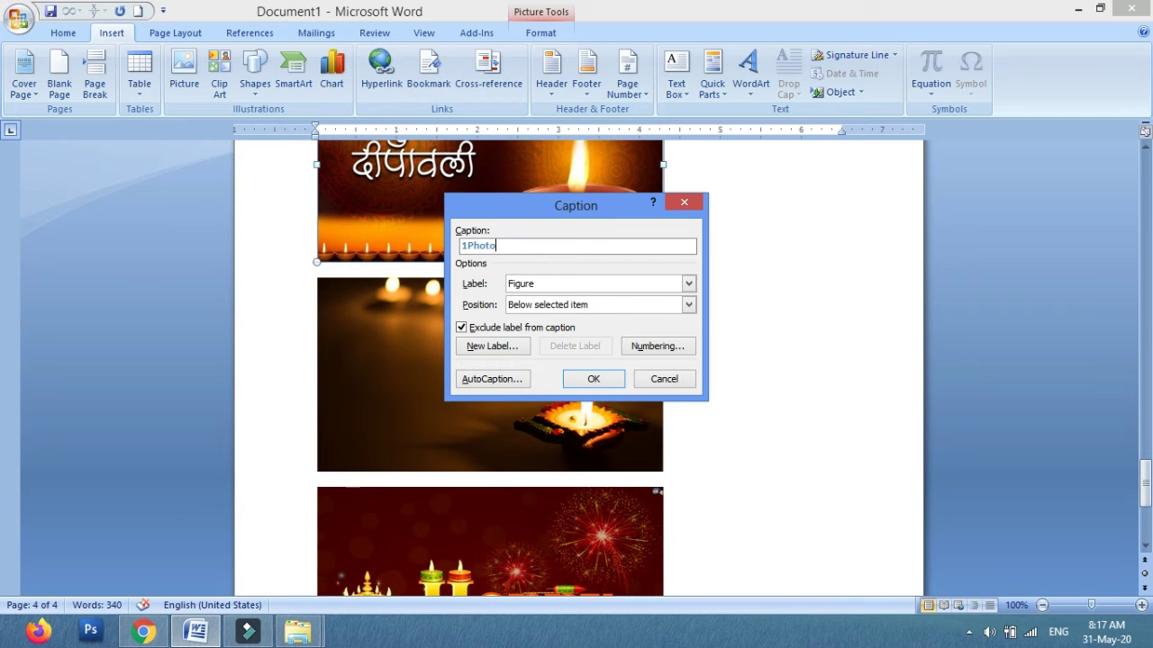
pyautogui.click(592, 379)
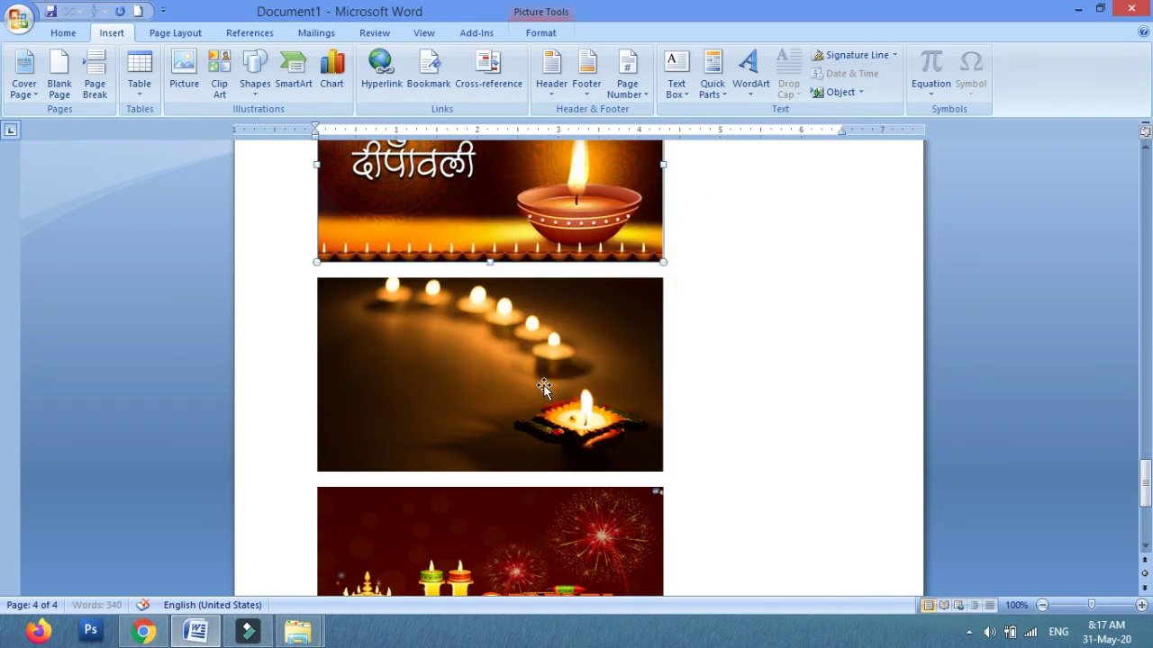
# Caption the second Diwali picture '2 photo'.
pyautogui.rightClick(525, 372)
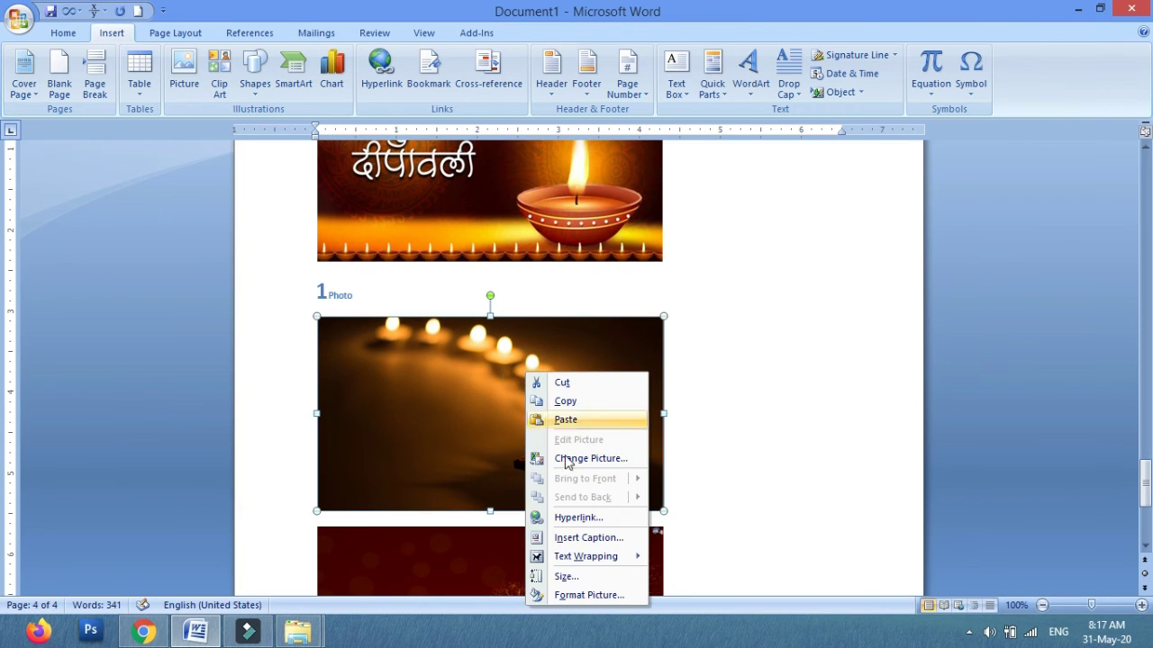
pyautogui.click(603, 538)
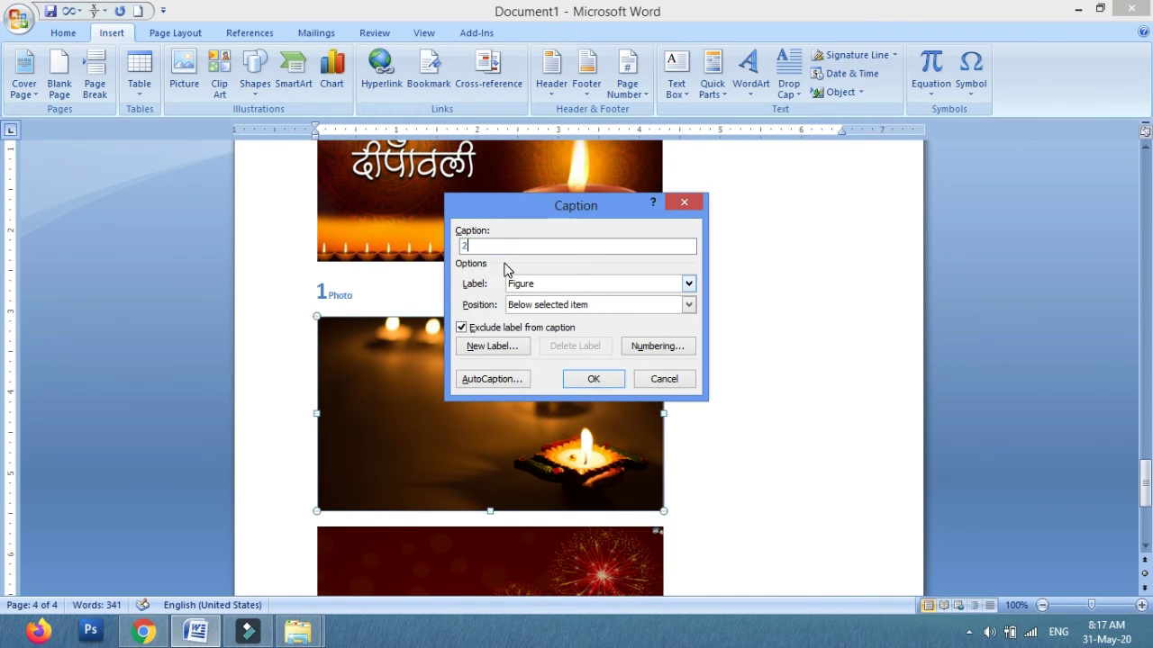
pyautogui.write('to')
pyautogui.press('Return')
# Caption the Happy Diwali picture '3 photo'.
pyautogui.scroll(-5, 514, 471)
pyautogui.scroll(-3, 468, 489)
pyautogui.scroll(-3, 470, 470)
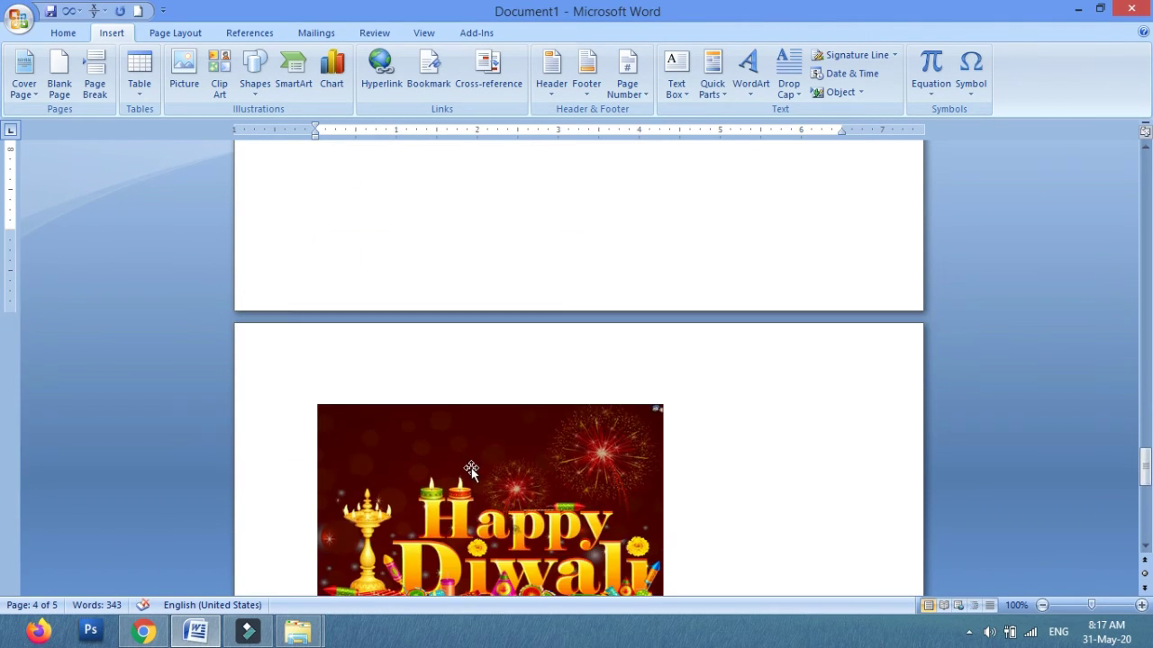
pyautogui.click(470, 469)
pyautogui.rightClick(470, 468)
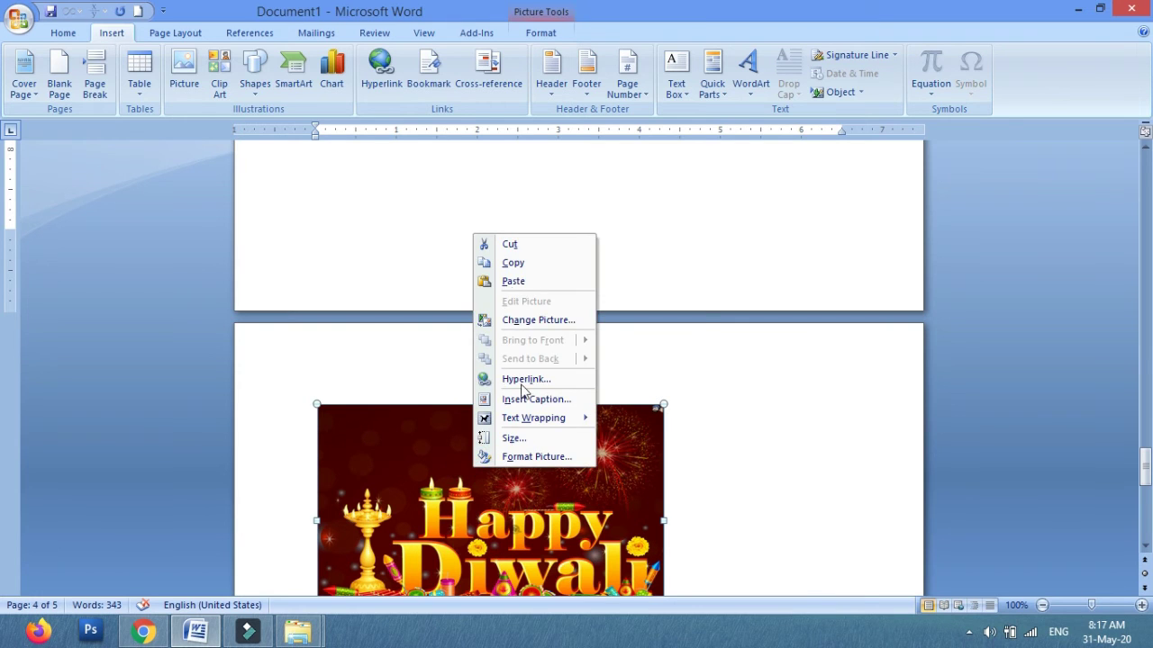
pyautogui.click(527, 399)
pyautogui.click(594, 381)
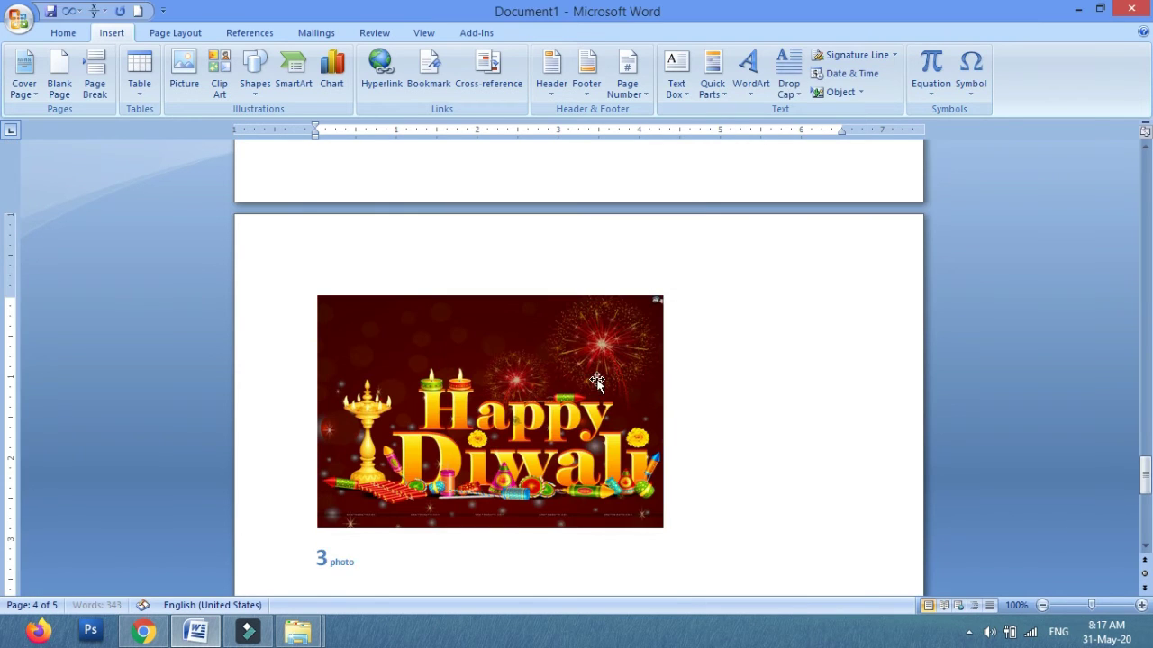
# Scroll back up through the document past the three captioned pictures.
pyautogui.scroll(5, 497, 360)
pyautogui.scroll(3, 486, 342)
pyautogui.scroll(4, 473, 318)
pyautogui.scroll(-4, 476, 317)
pyautogui.scroll(-6, 477, 316)
pyautogui.scroll(-5, 476, 317)
pyautogui.scroll(-1, 475, 313)
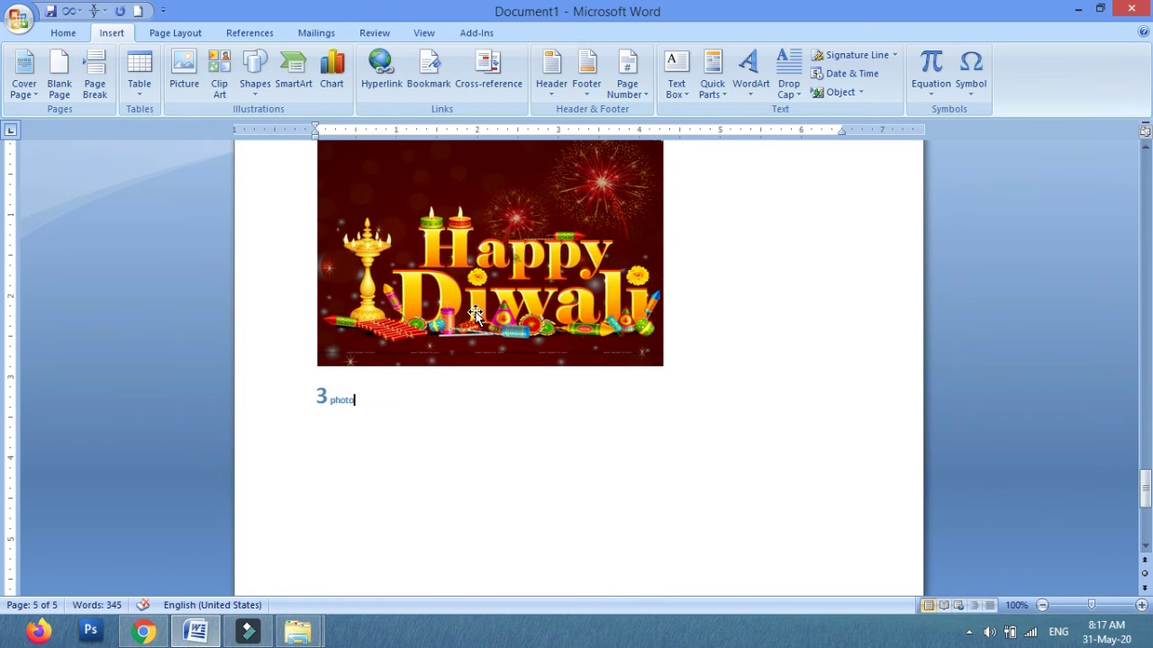
pyautogui.scroll(5, 474, 312)
pyautogui.scroll(5, 475, 312)
pyautogui.scroll(5, 475, 313)
pyautogui.scroll(5, 474, 312)
pyautogui.scroll(5, 475, 312)
pyautogui.scroll(5, 474, 312)
pyautogui.scroll(5, 475, 312)
pyautogui.scroll(5, 1128, 283)
pyautogui.scroll(5, 1009, 270)
pyautogui.scroll(3, 772, 297)
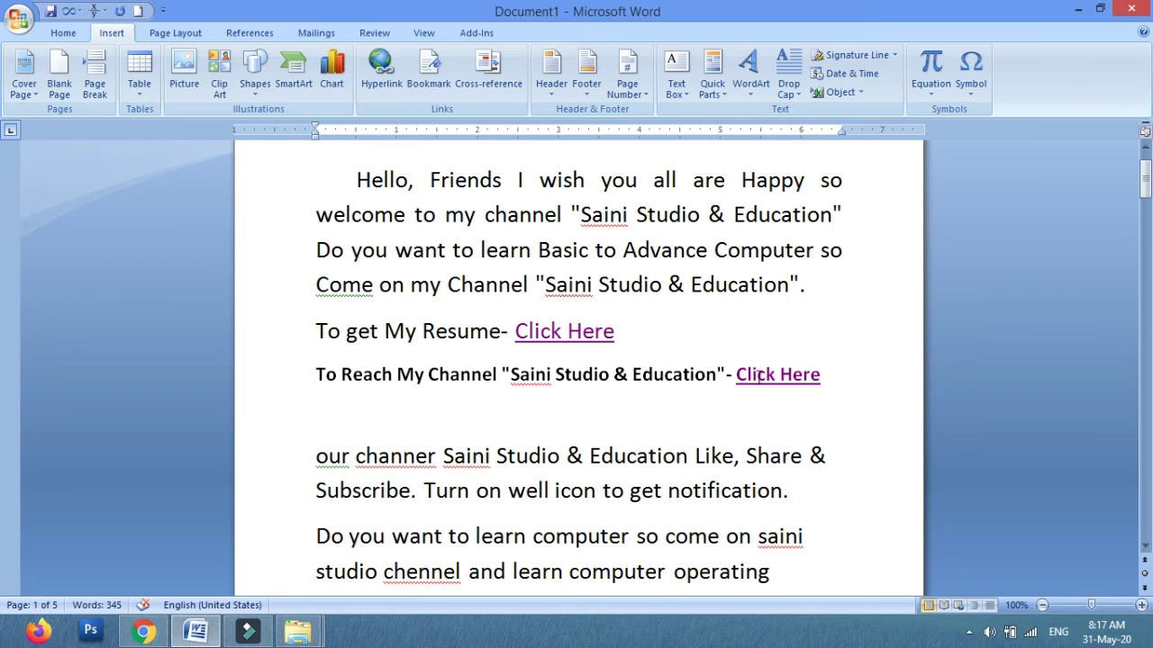
# Type 'To Get my Image Click Here' on a new line below the channel link.
pyautogui.click(829, 373)
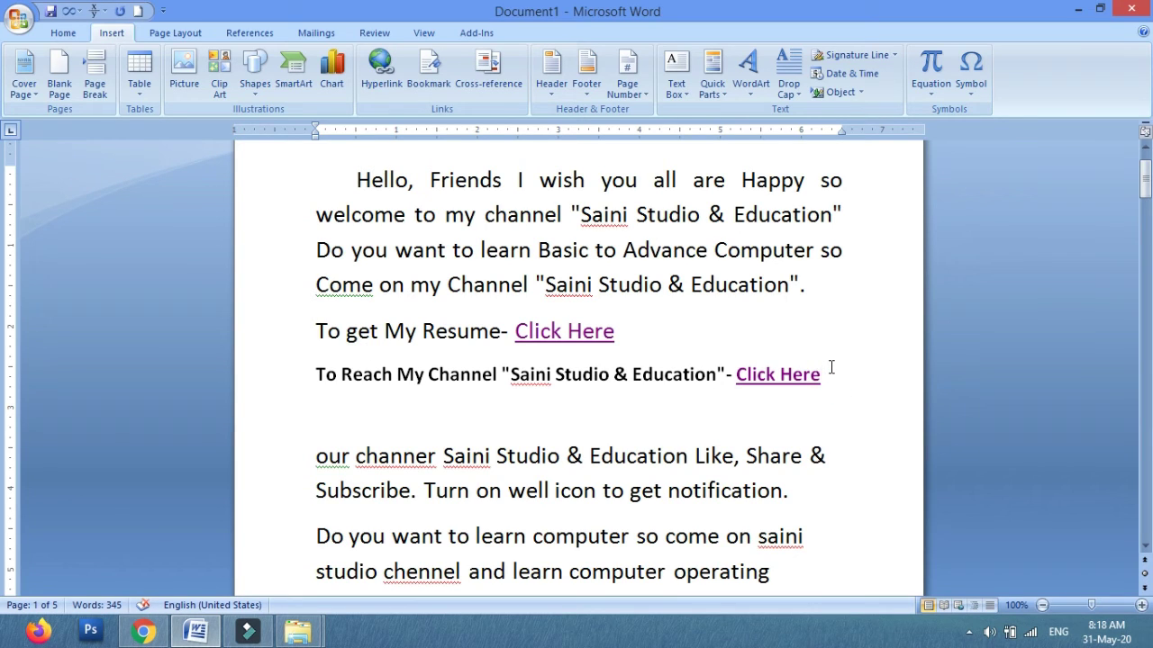
pyautogui.click(364, 406)
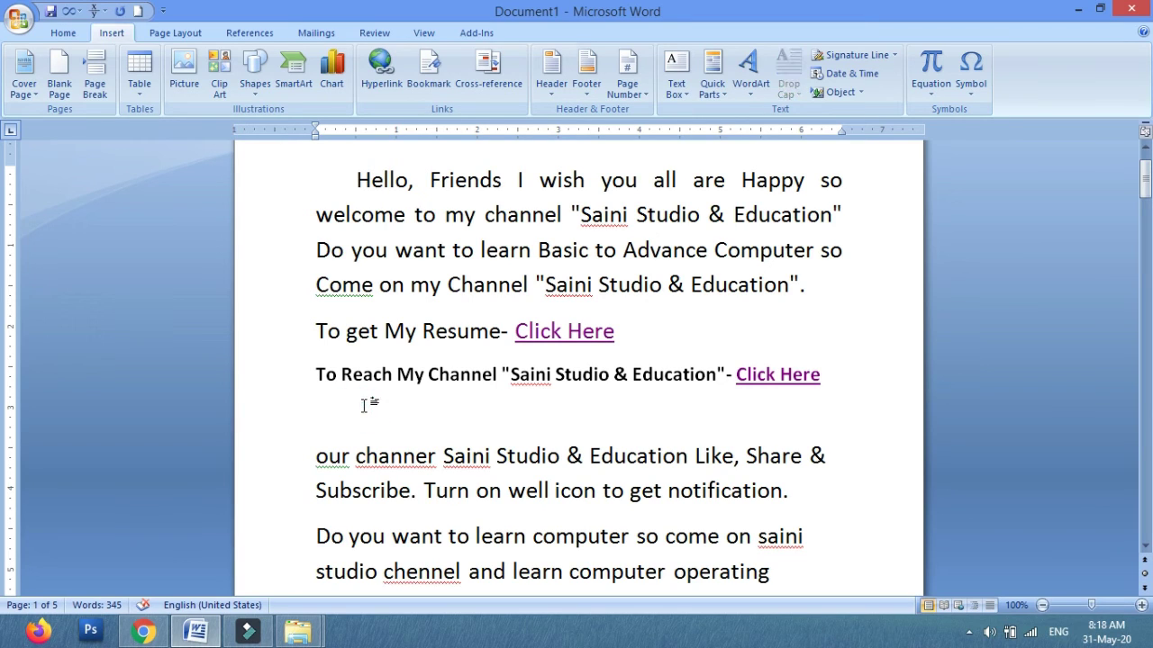
pyautogui.write('To Get my Imgag')
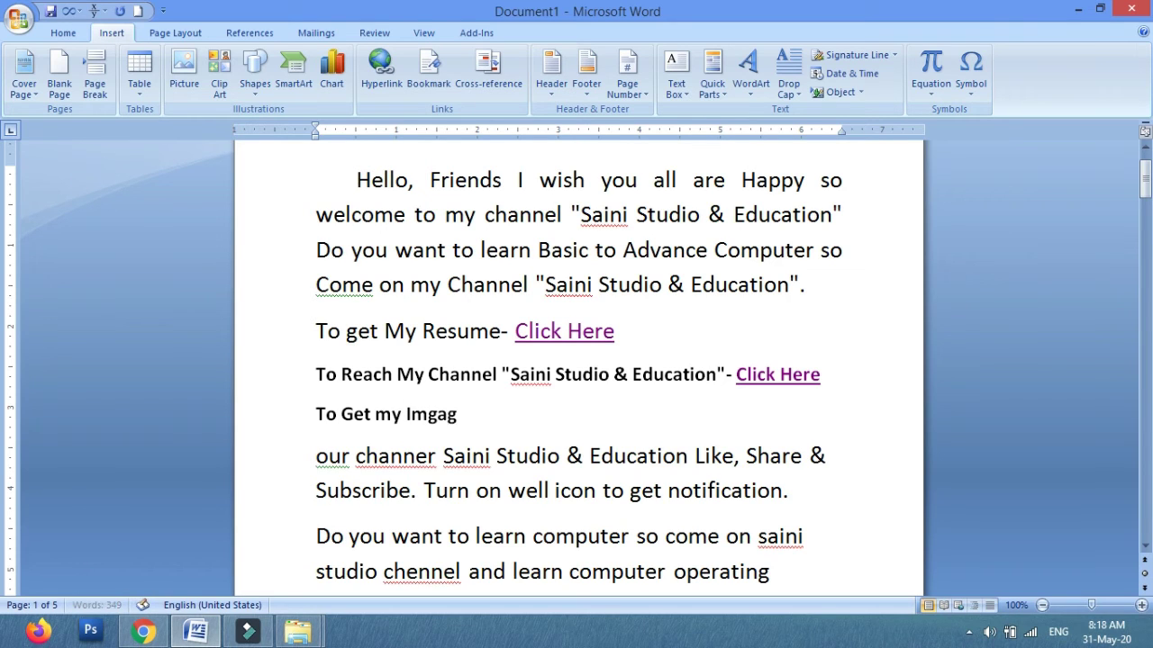
pyautogui.press('BackSpace')
pyautogui.press('BackSpace')
pyautogui.press('BackSpace')
pyautogui.write('age Click He')
# Colour that line blue, then select 'Click Here' and open the Cross-reference dialog.
pyautogui.click(289, 417)
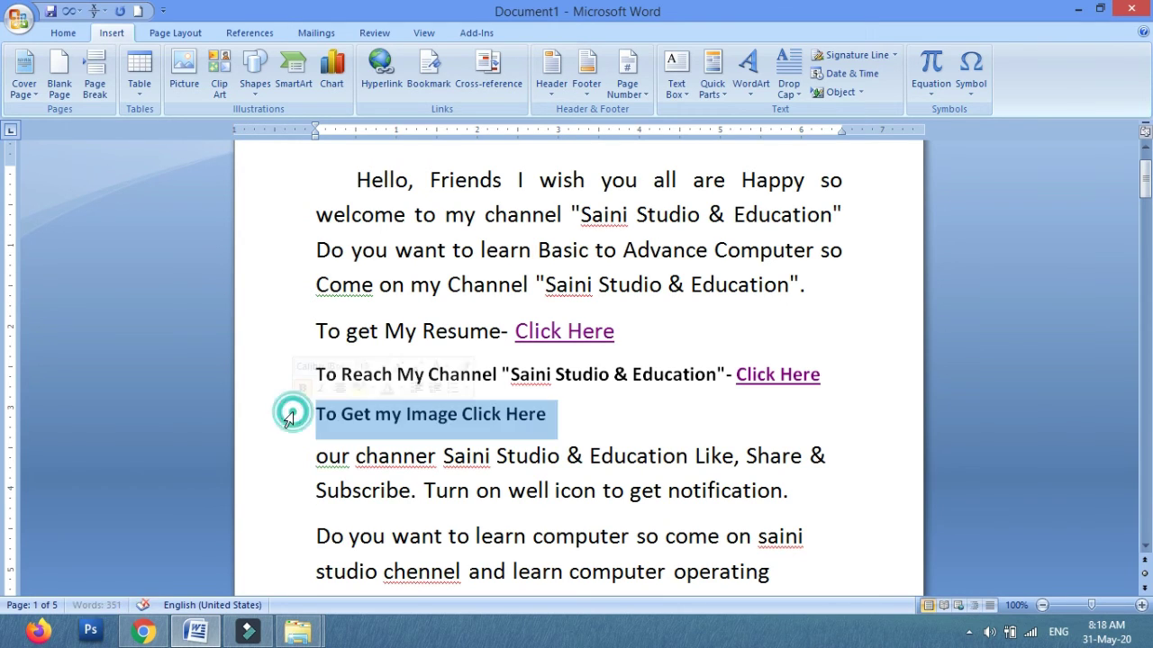
pyautogui.click(61, 33)
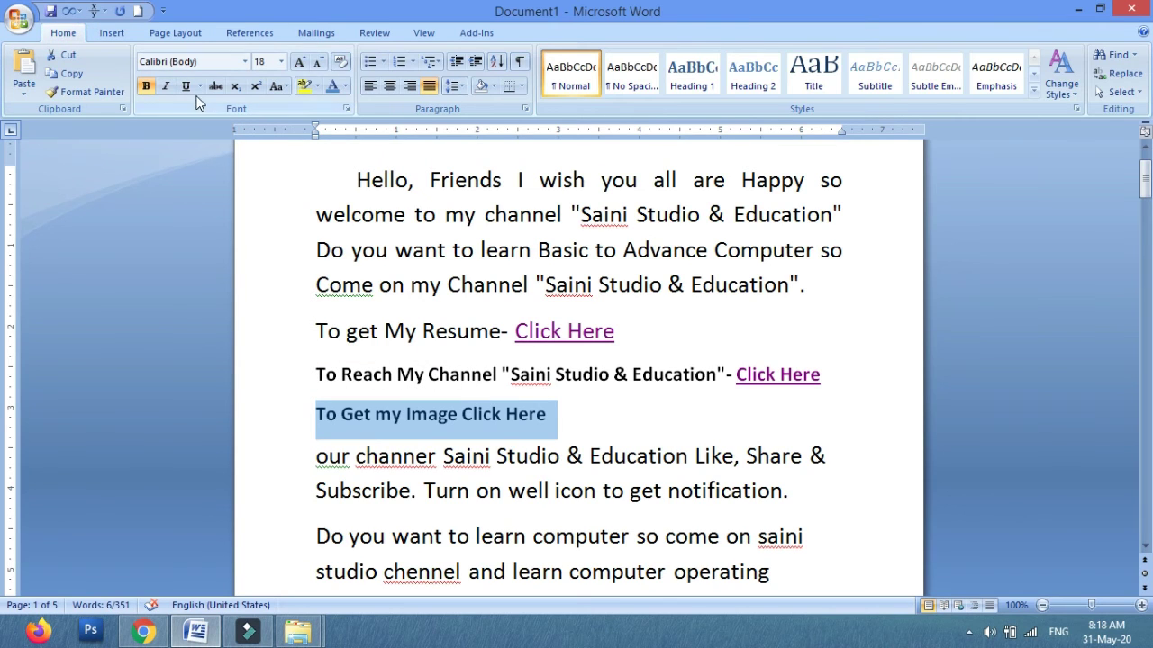
pyautogui.click(344, 86)
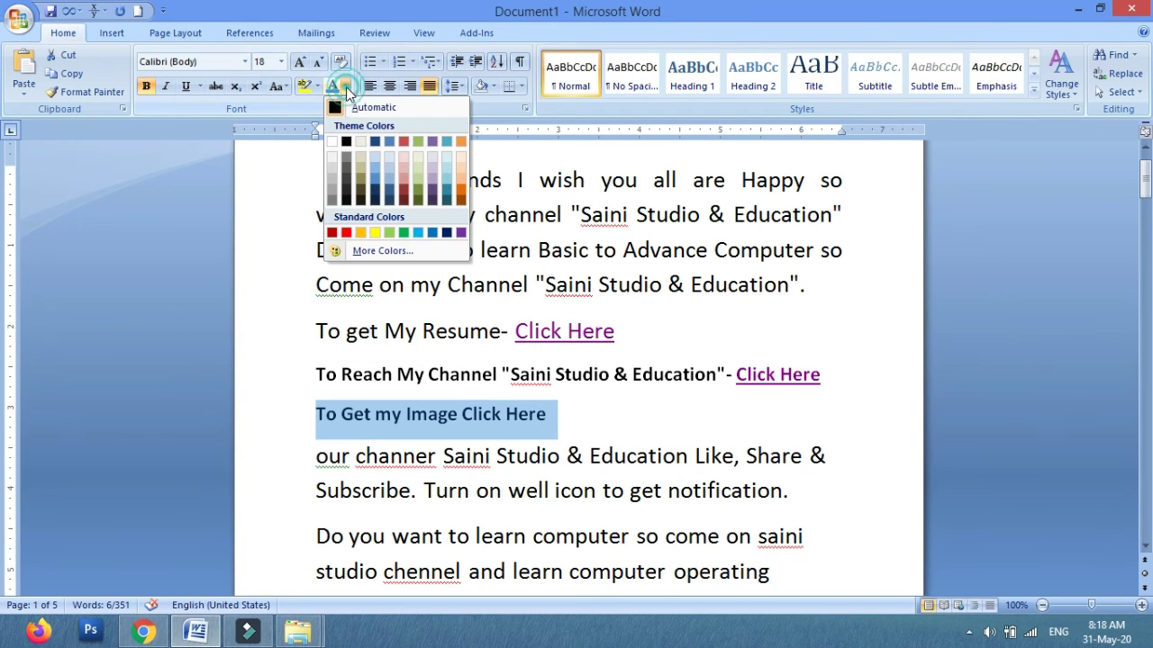
pyautogui.click(377, 183)
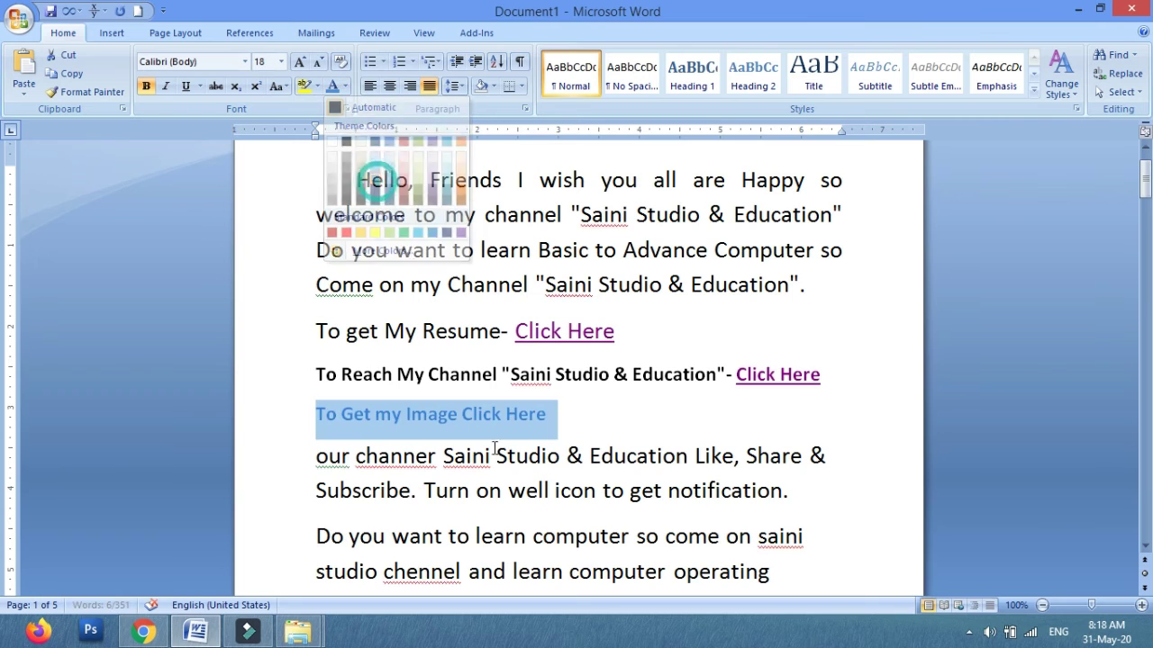
pyautogui.click(590, 421)
pyautogui.moveTo(461, 414); pyautogui.dragTo(546, 414)
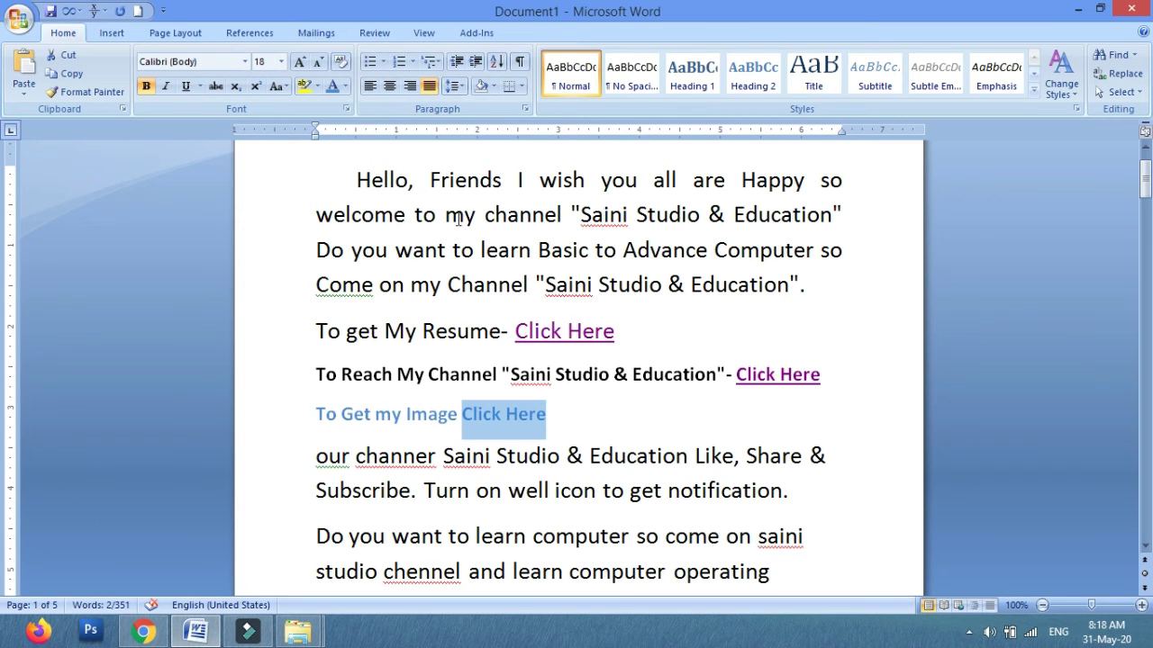
pyautogui.click(111, 32)
pyautogui.click(459, 83)
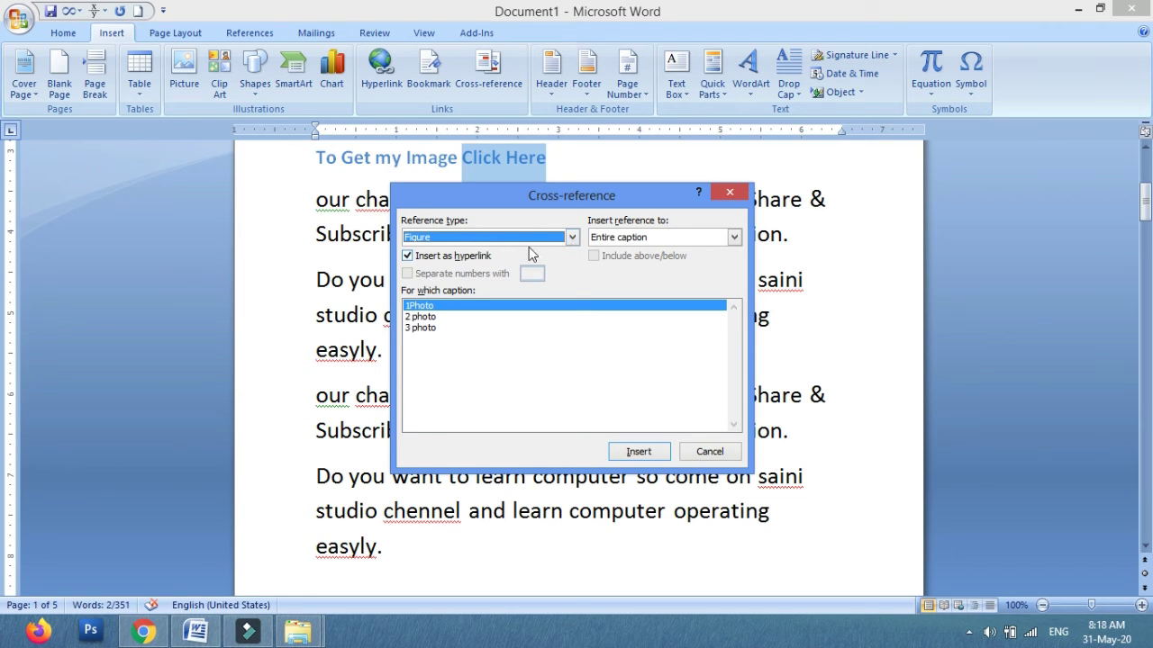
# Set the reference type to Figure with Entire caption as the reference text.
pyautogui.click(571, 237)
pyautogui.click(541, 261)
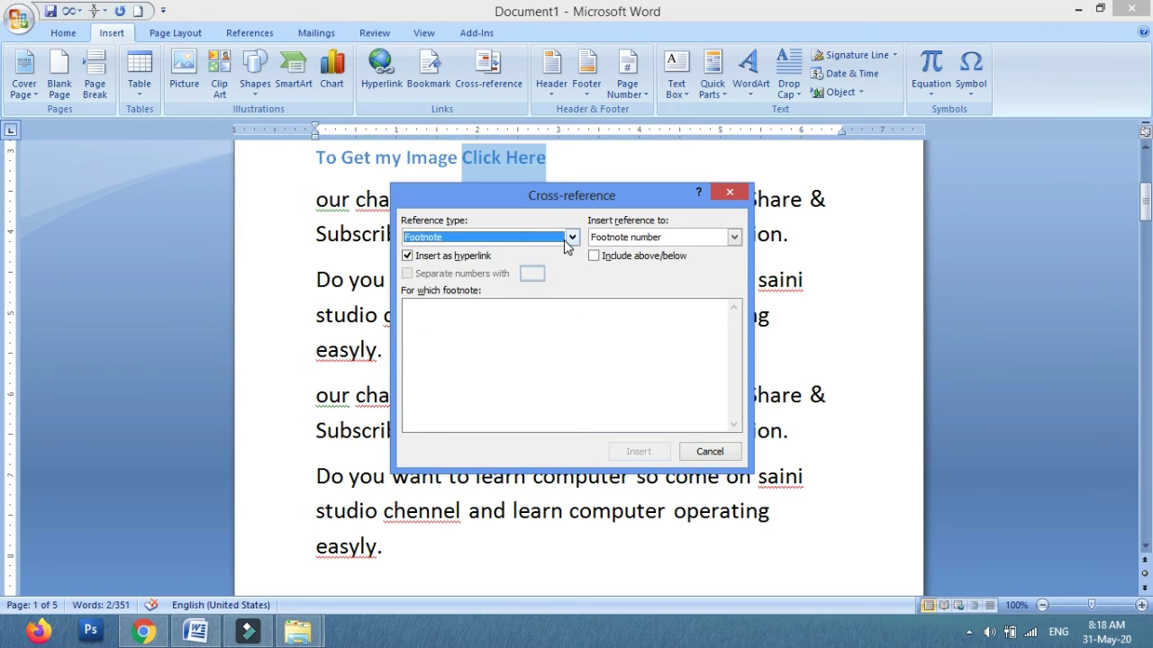
pyautogui.click(571, 236)
pyautogui.click(455, 283)
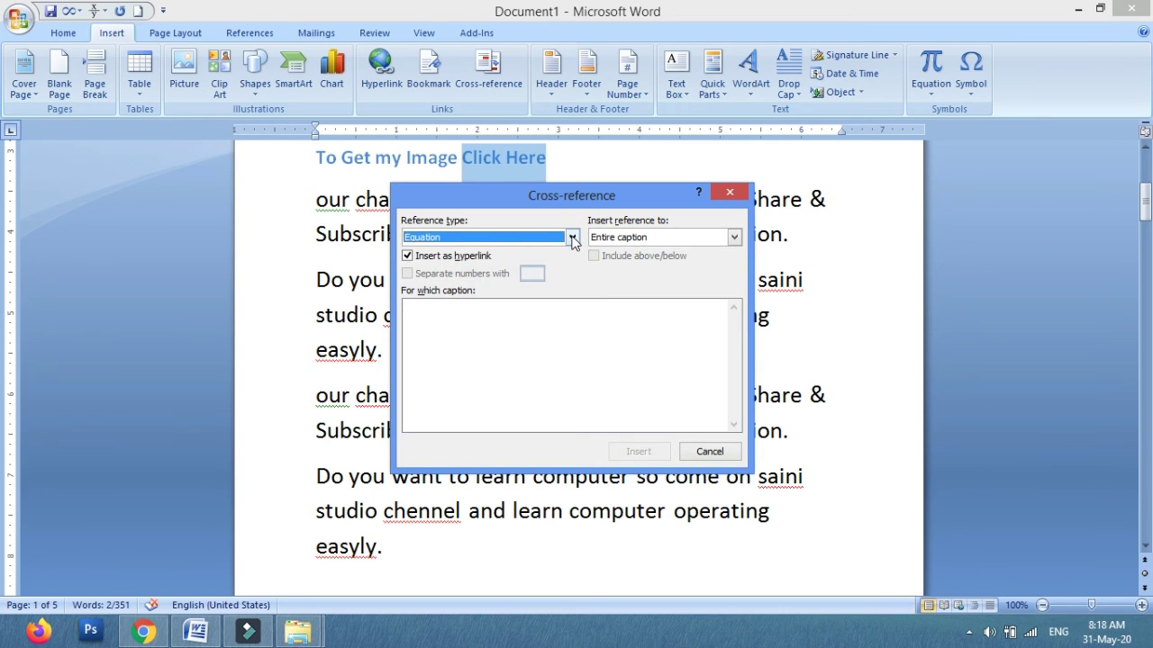
pyautogui.click(572, 237)
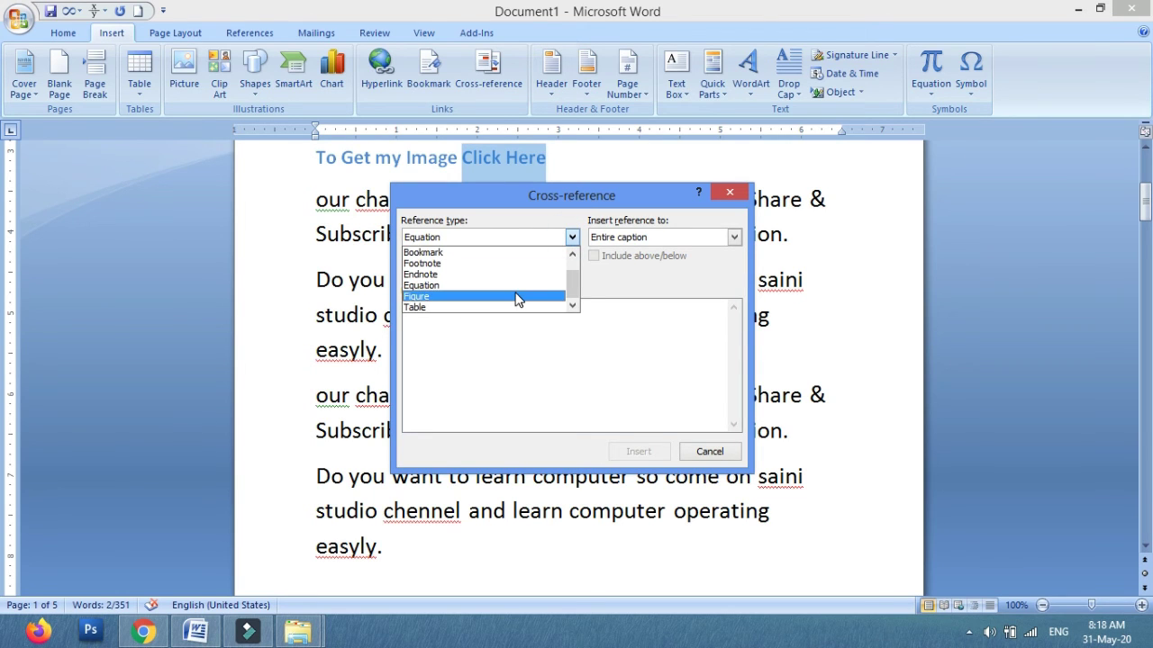
pyautogui.click(517, 298)
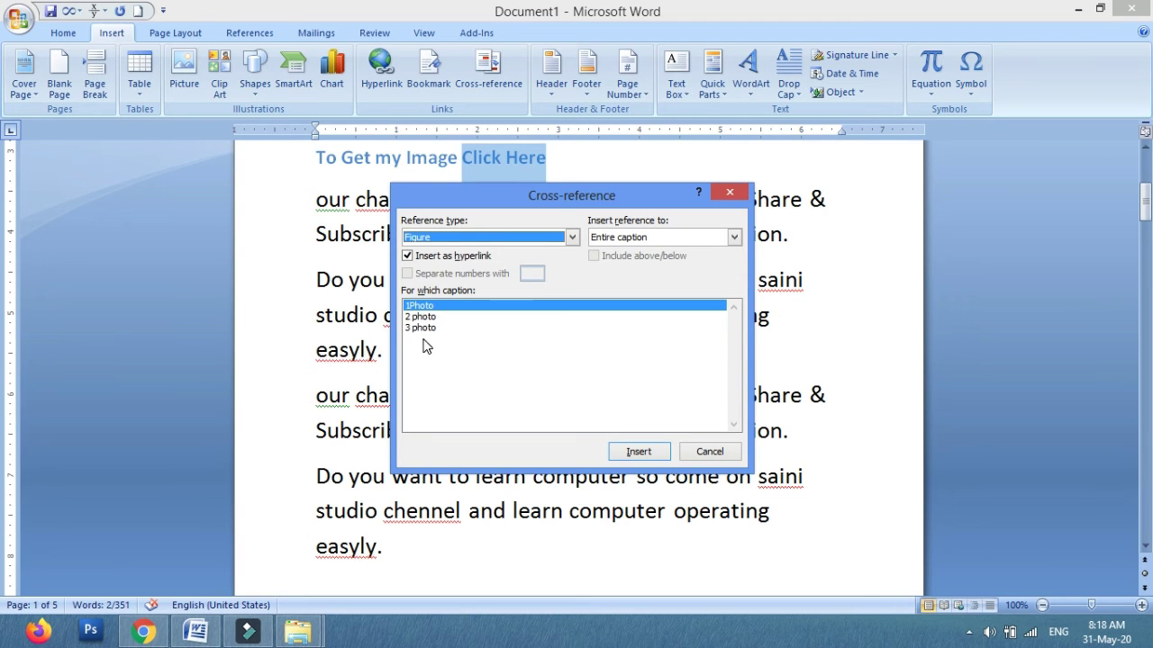
pyautogui.click(734, 237)
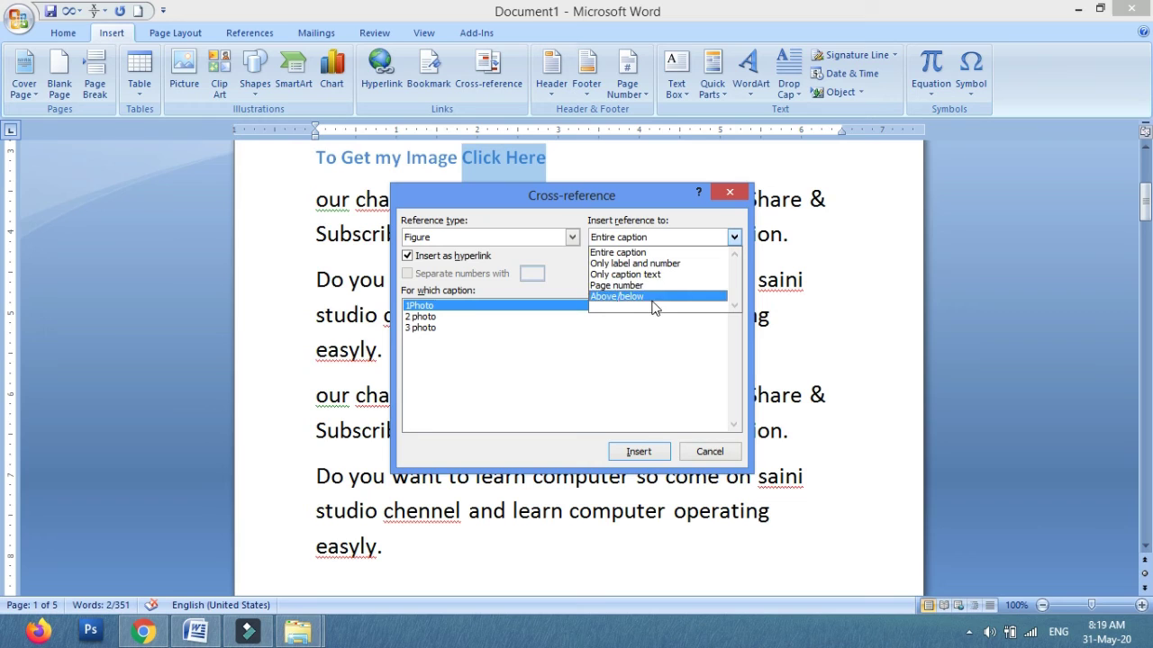
pyautogui.click(613, 255)
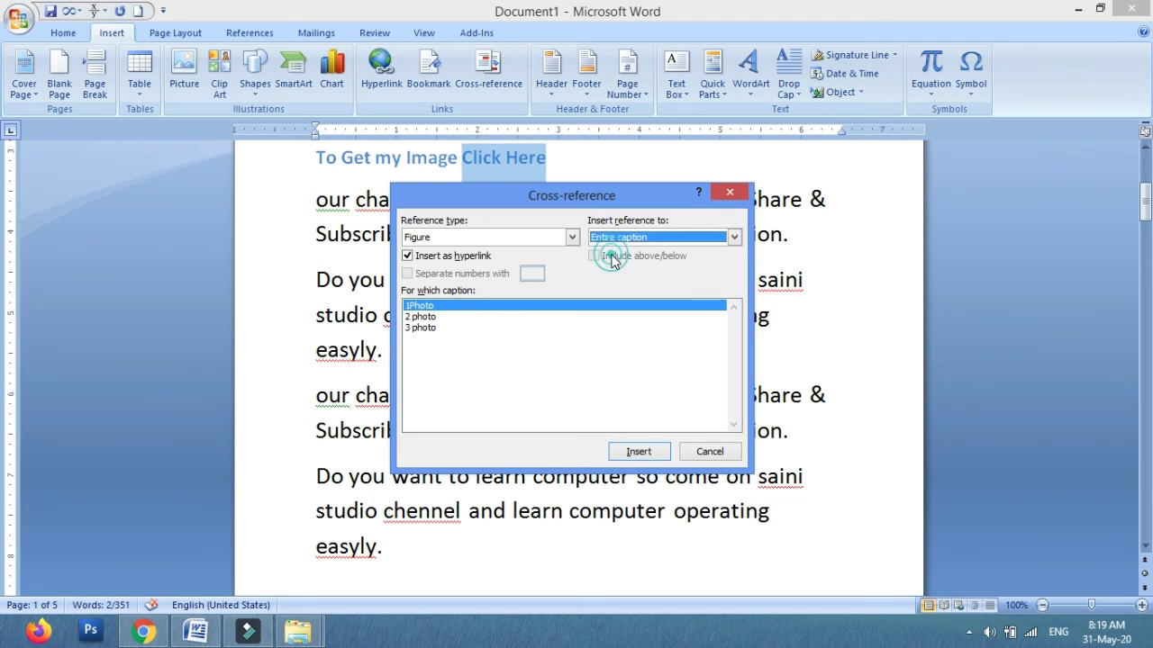
# Insert hyperlinked references to the 1Photo, 2 photo and 3 photo captions, then close the dialog.
pyautogui.click(415, 309)
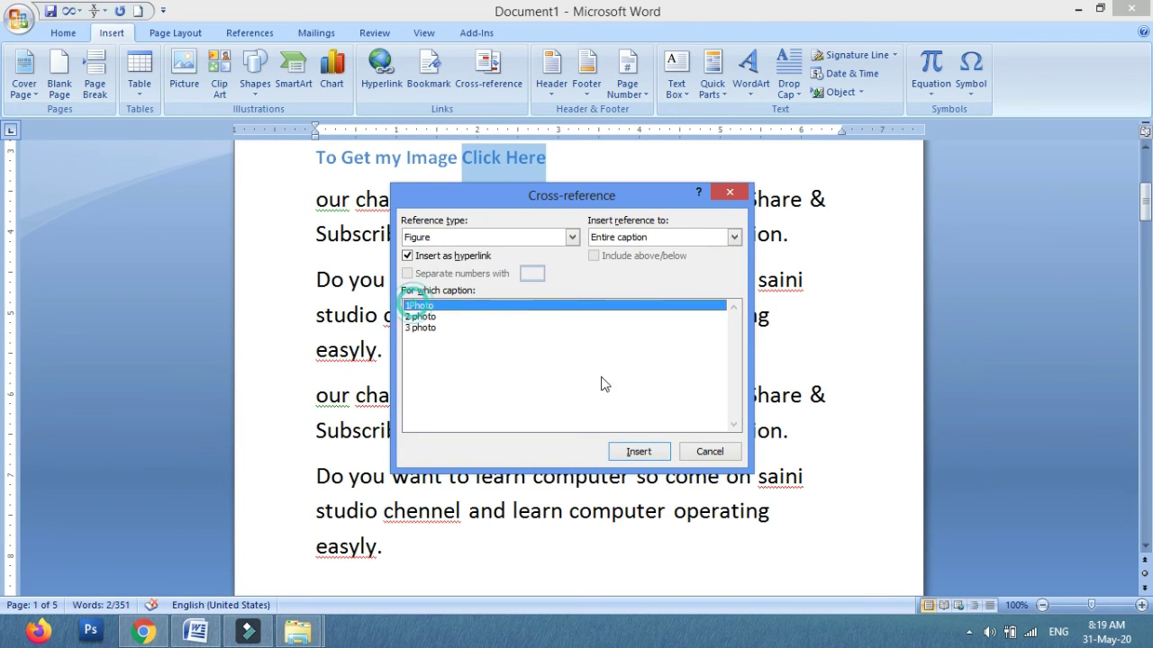
pyautogui.click(637, 453)
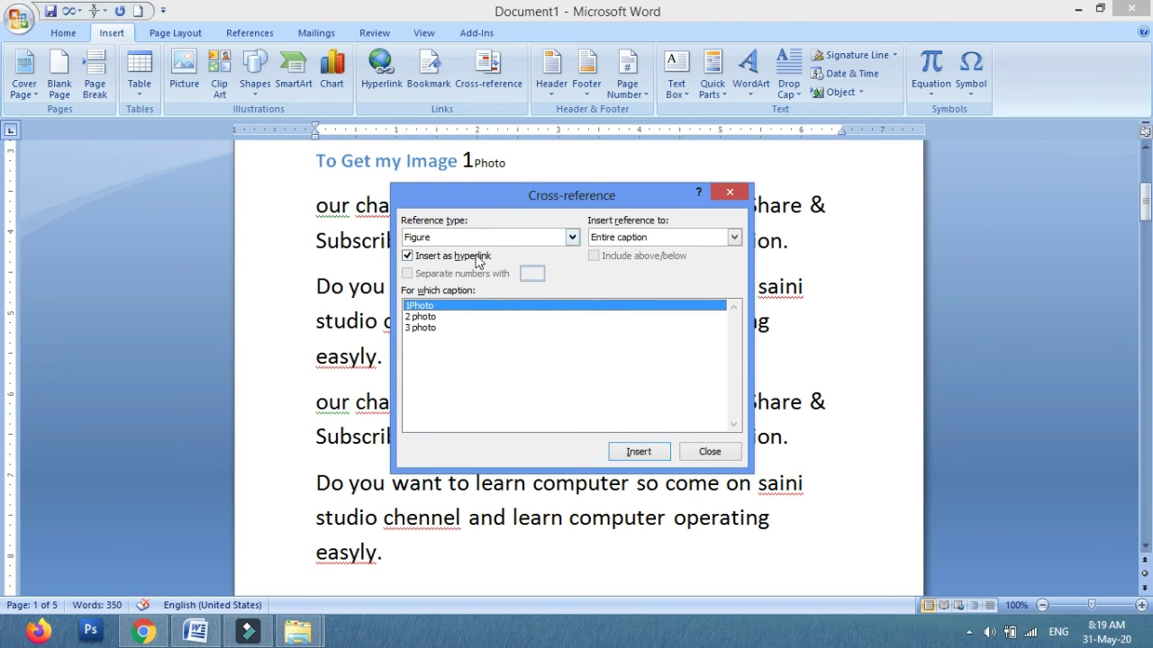
pyautogui.click(419, 317)
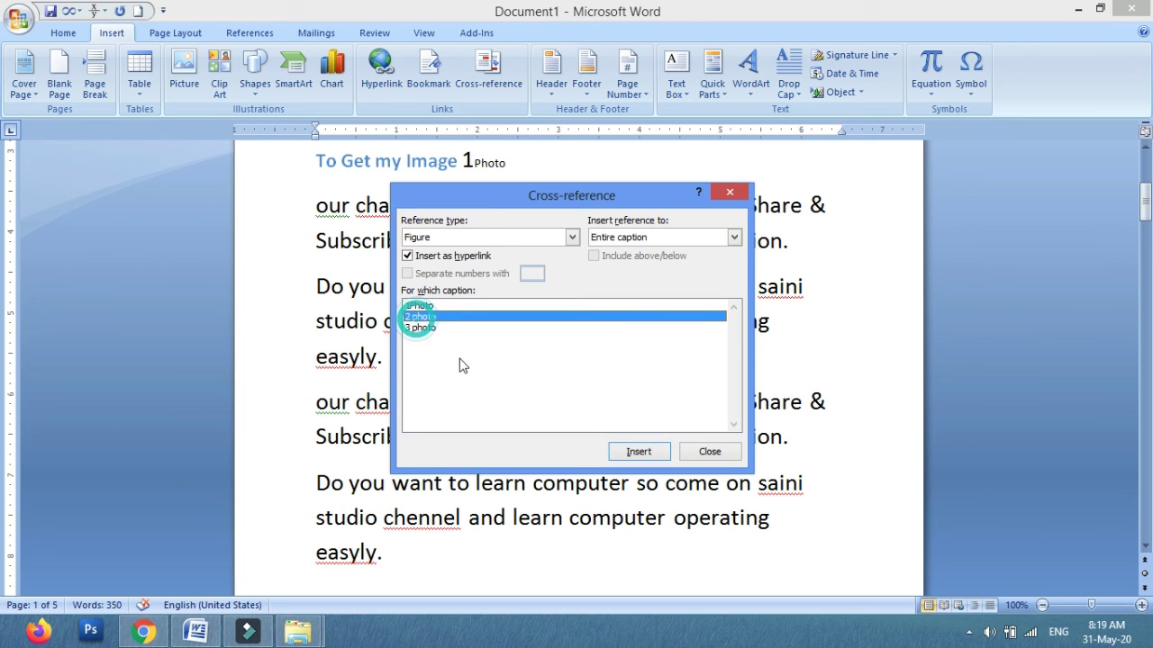
pyautogui.click(640, 455)
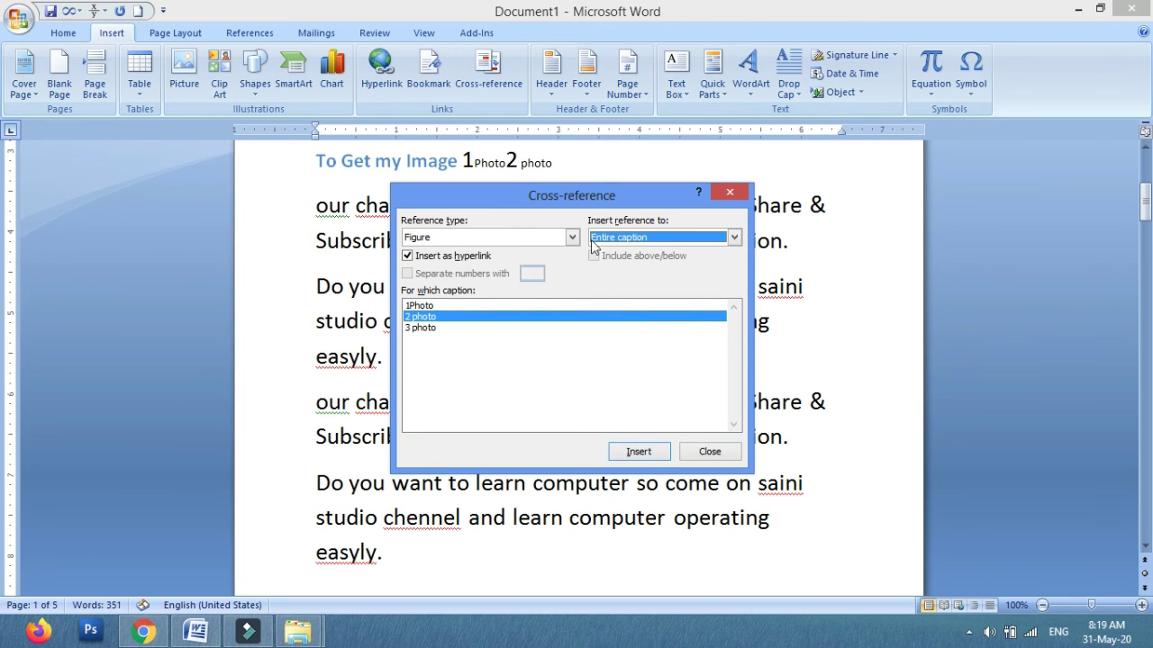
pyautogui.click(421, 328)
pyautogui.click(645, 455)
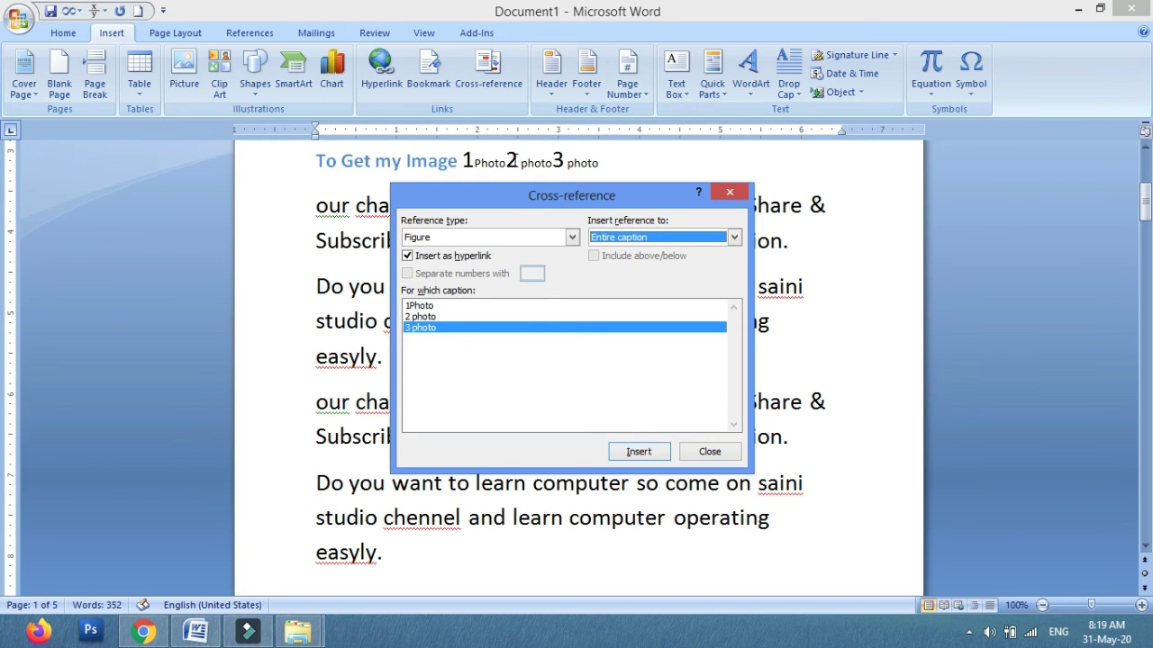
pyautogui.click(710, 450)
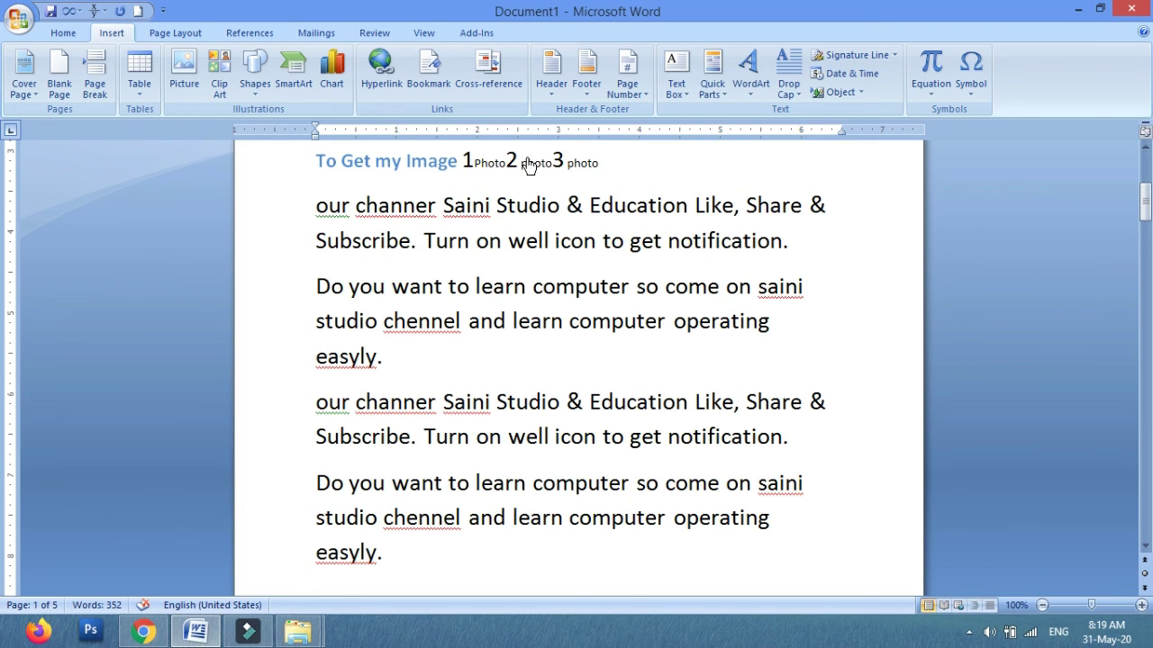
# Follow the '2 photo' and '3 photo' links to verify each jumps to its captioned picture.
pyautogui.keyDown('ctrl'); pyautogui.click(531, 169); pyautogui.keyUp('ctrl')
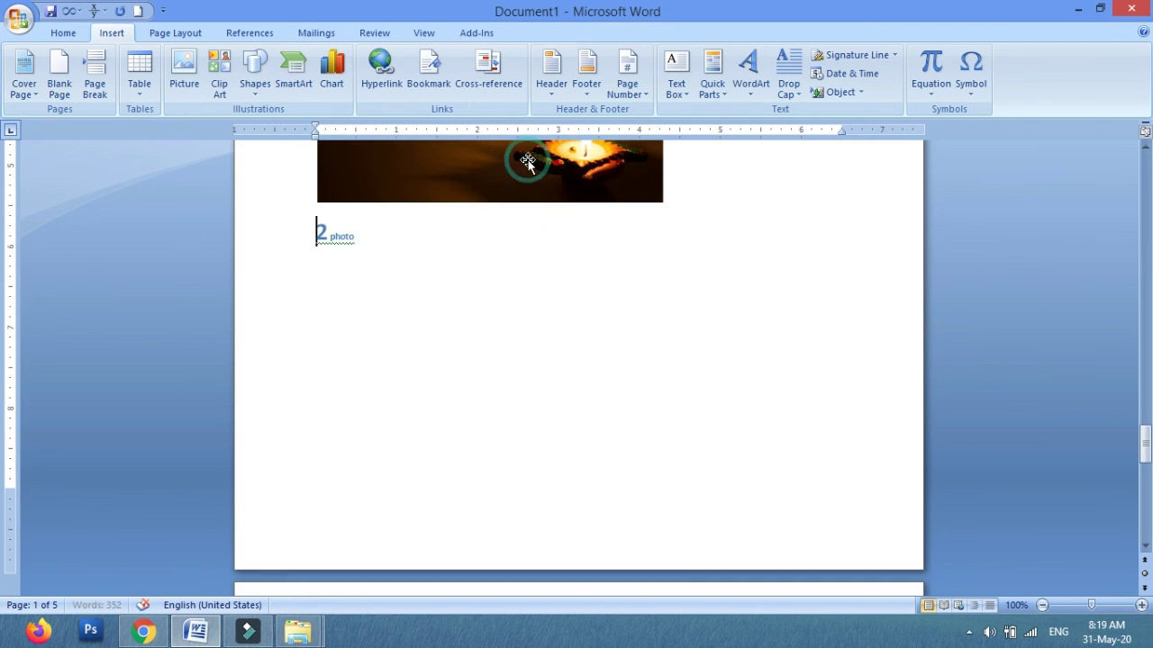
pyautogui.scroll(2, 531, 226)
pyautogui.scroll(2, 477, 231)
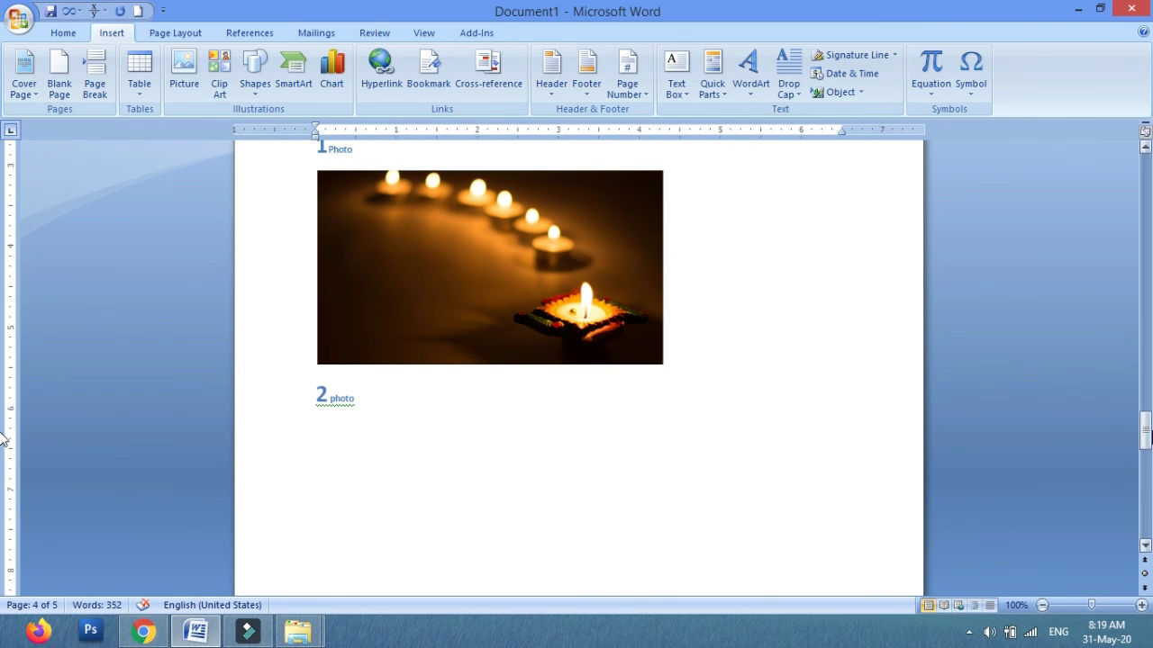
pyautogui.moveTo(1144, 431); pyautogui.dragTo(1144, 171)
pyautogui.click(508, 497)
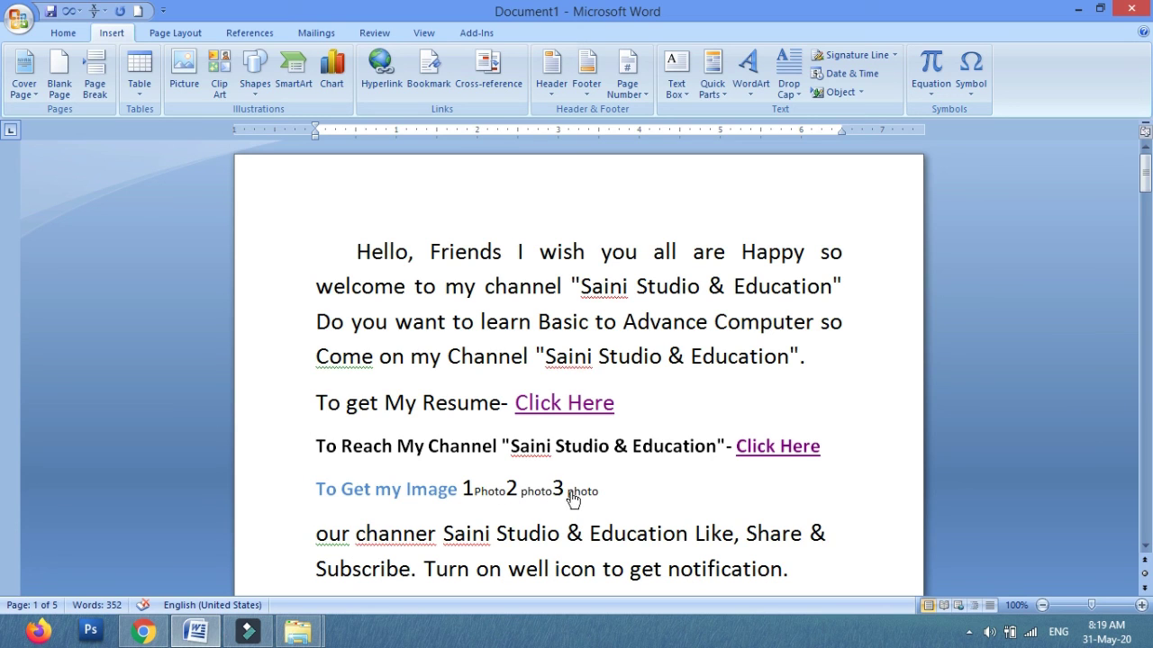
pyautogui.click(573, 498)
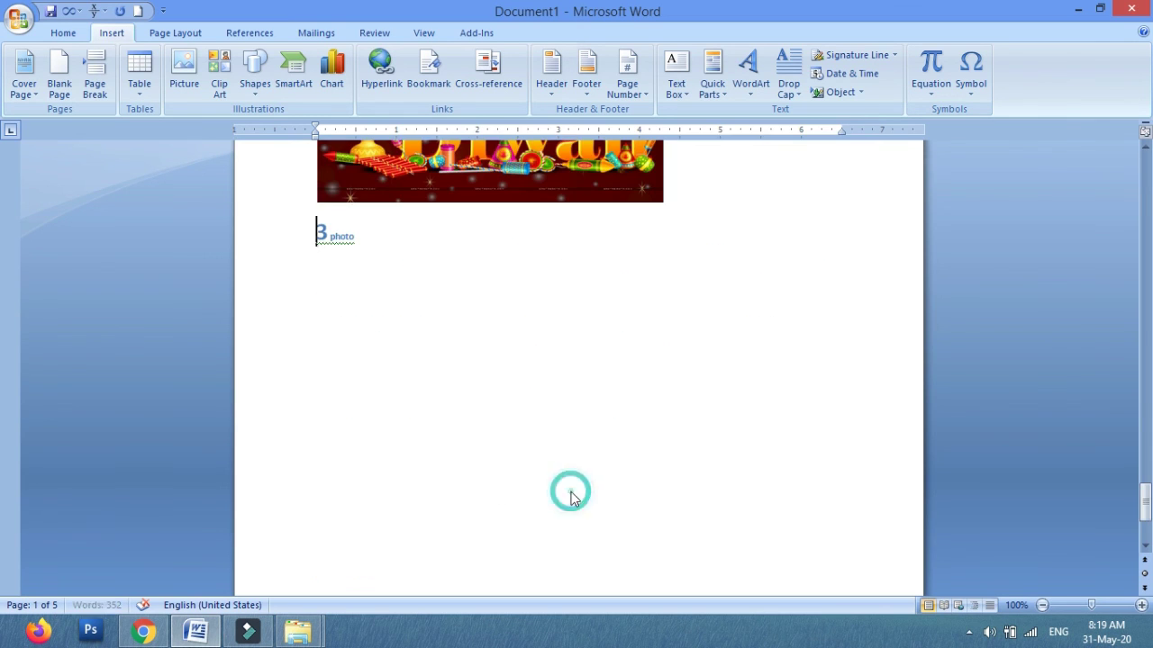
pyautogui.scroll(1, 441, 336)
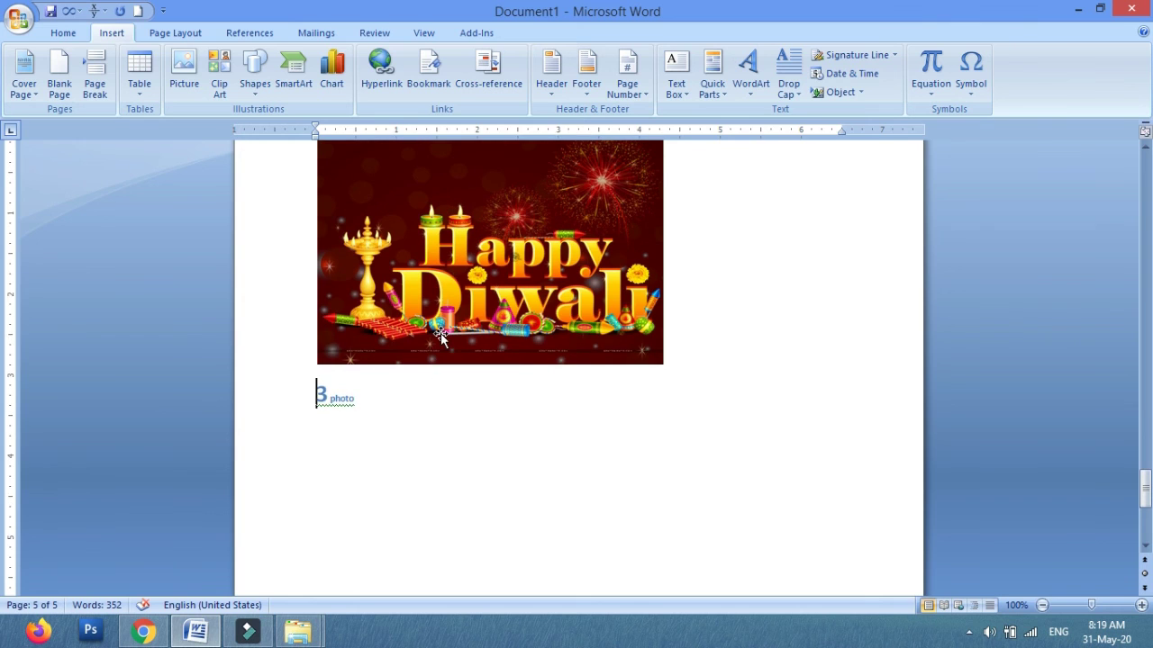
pyautogui.scroll(1, 442, 336)
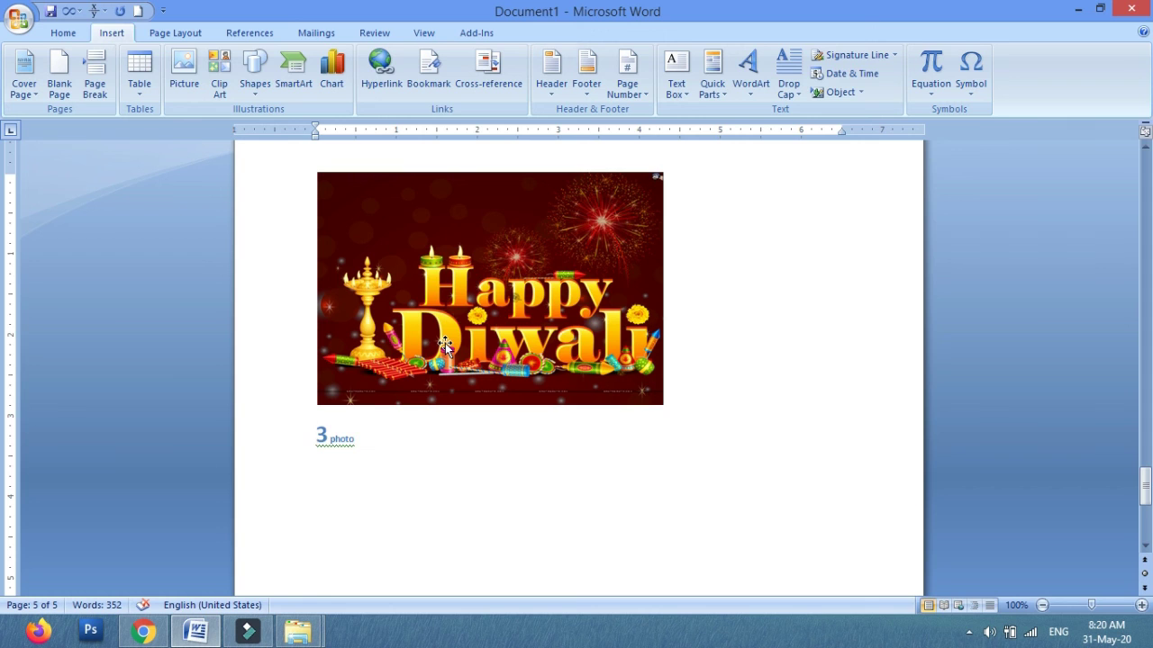
# Minimise Word to the Windows desktop with Windows+D.
pyautogui.press('super+d')
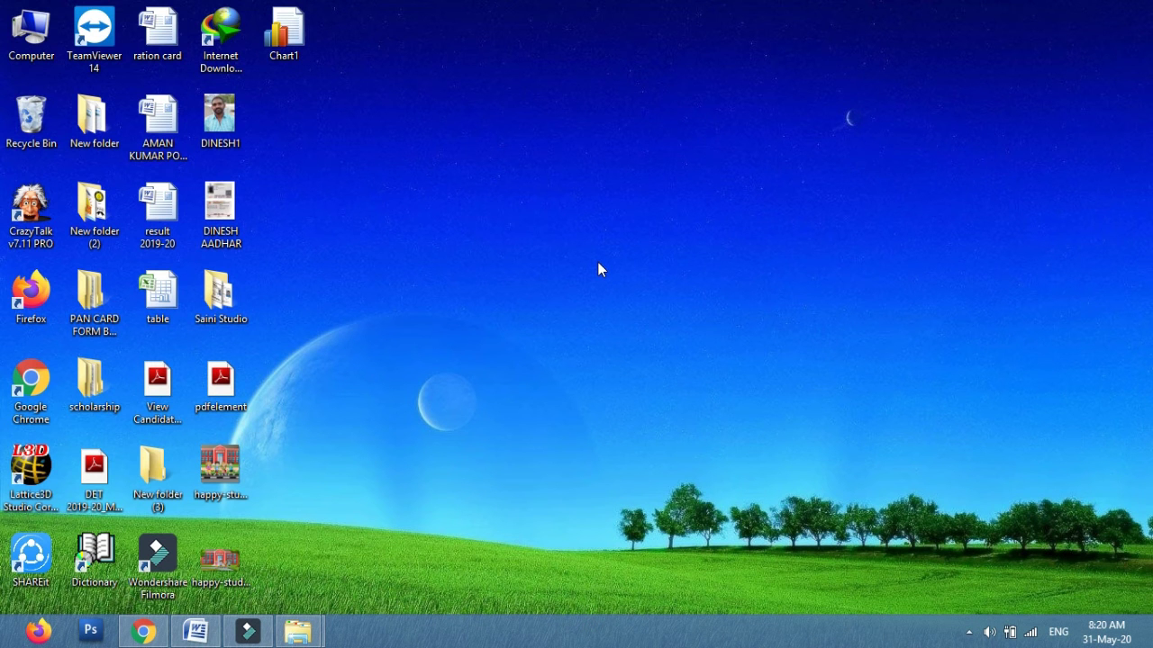